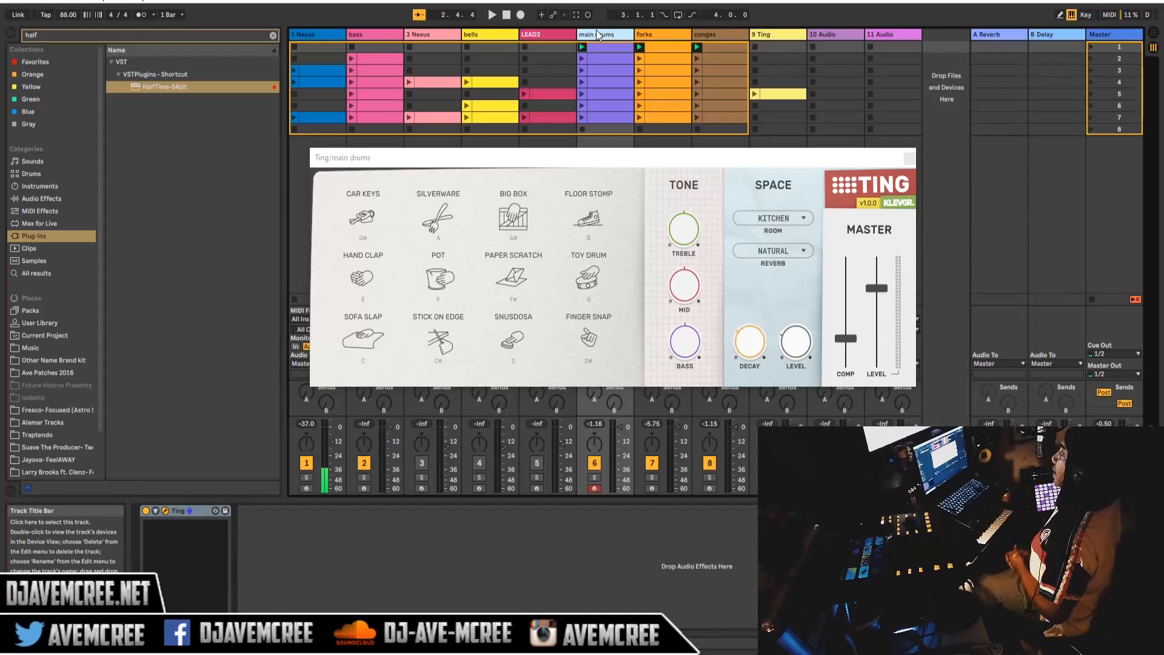
# Set the Sofa Slap sound's pitch to 99 cents, reverb to -inf, room to -15.25 dB, dynamics to 96%, gain to 0.0 dB and pan to center.
pyautogui.click(361, 340)
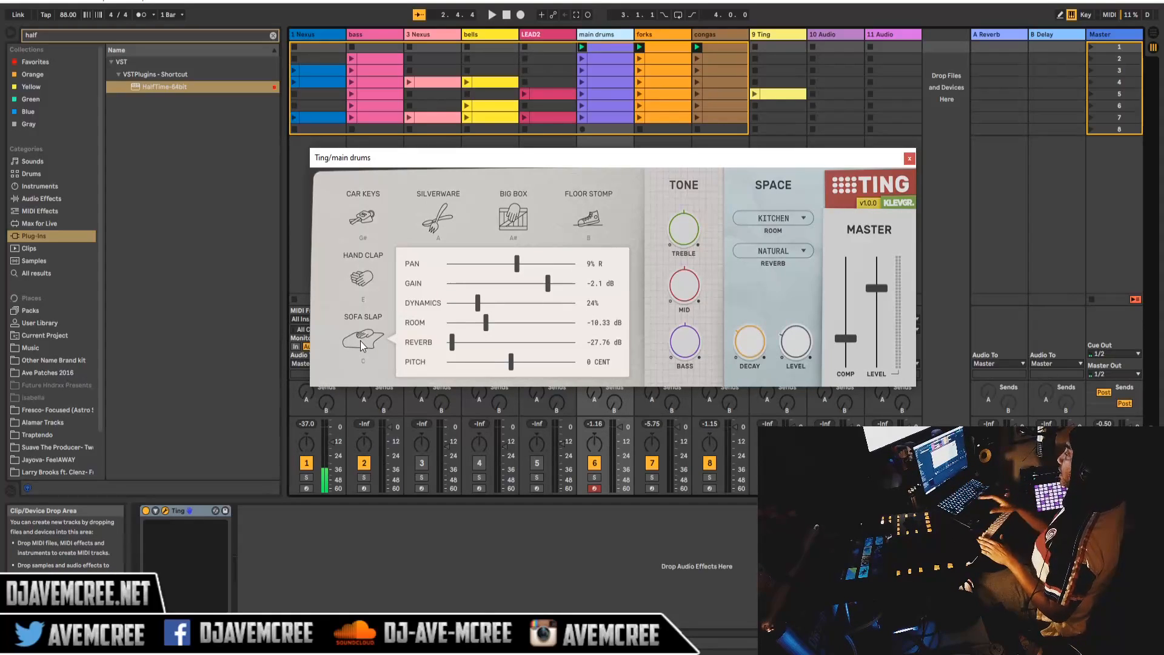
pyautogui.moveTo(511, 367)
pyautogui.mouseDown()
pyautogui.moveTo(575, 368)
pyautogui.moveTo(441, 368)
pyautogui.moveTo(519, 368)
pyautogui.mouseUp()
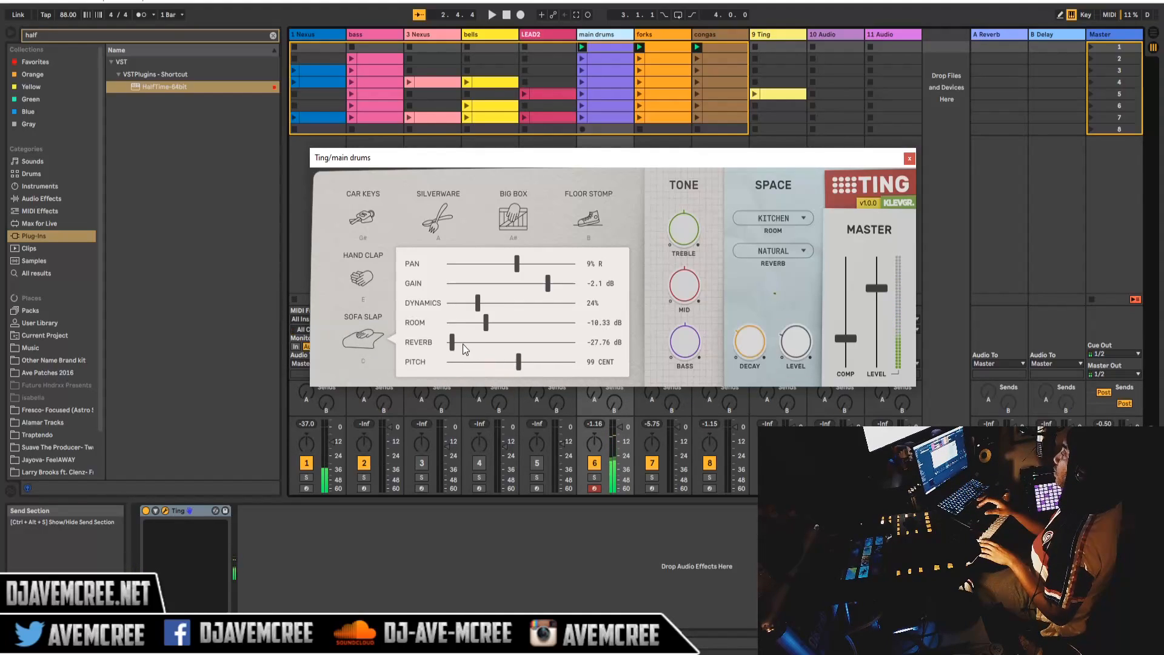
pyautogui.moveTo(452, 343); pyautogui.dragTo(429, 349)
pyautogui.moveTo(486, 326); pyautogui.dragTo(570, 303)
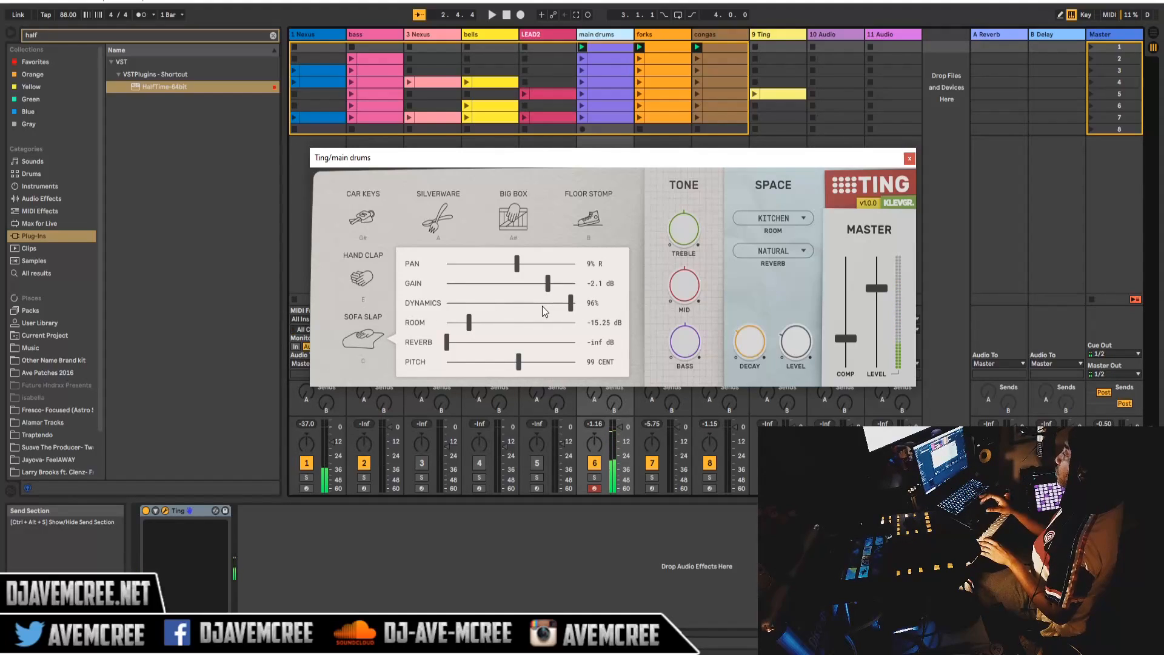
pyautogui.moveTo(549, 283); pyautogui.dragTo(594, 284)
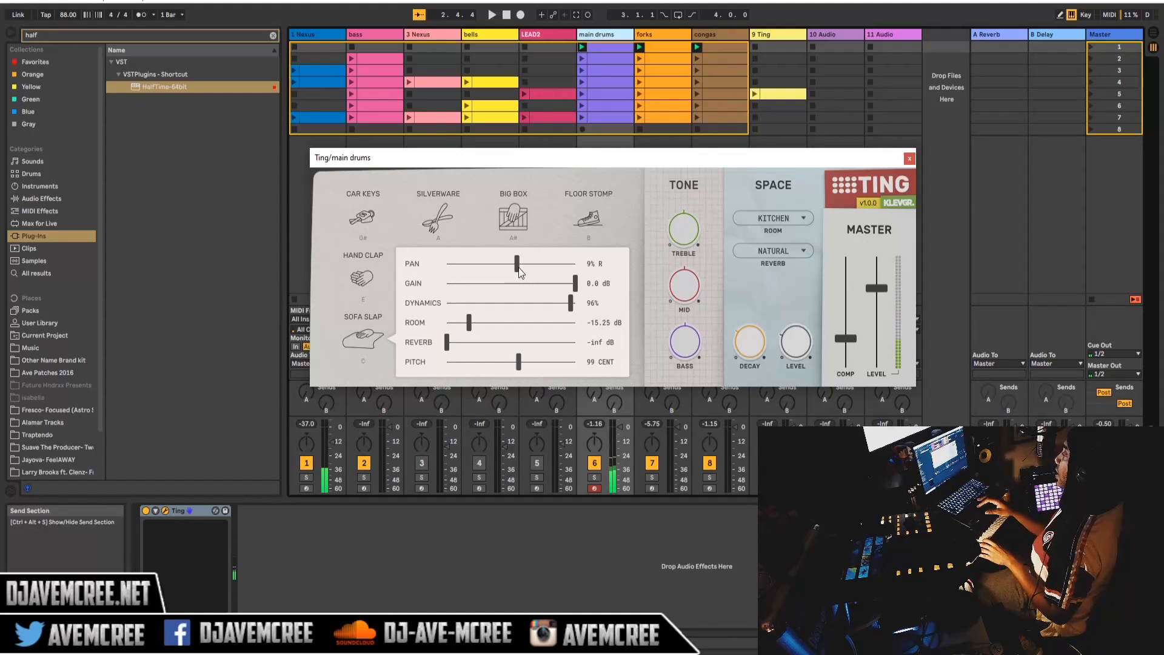
pyautogui.moveTo(518, 267)
pyautogui.mouseDown()
pyautogui.moveTo(387, 263)
pyautogui.moveTo(573, 267)
pyautogui.moveTo(503, 268)
pyautogui.mouseUp()
pyautogui.doubleClick(502, 267)
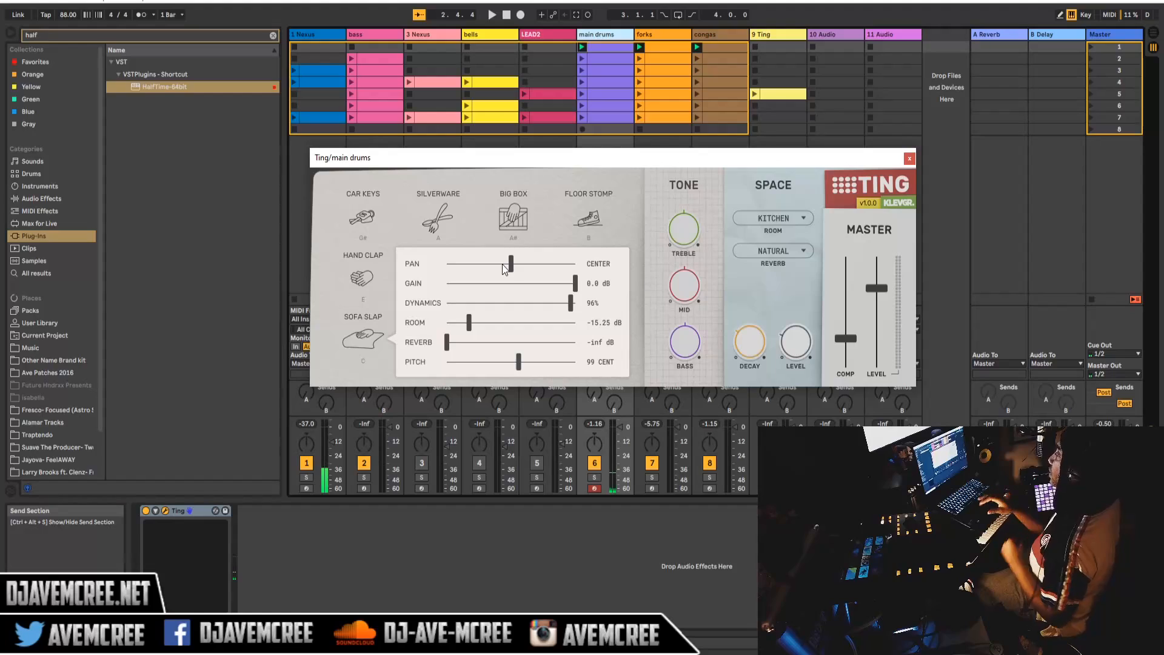
pyautogui.click(542, 227)
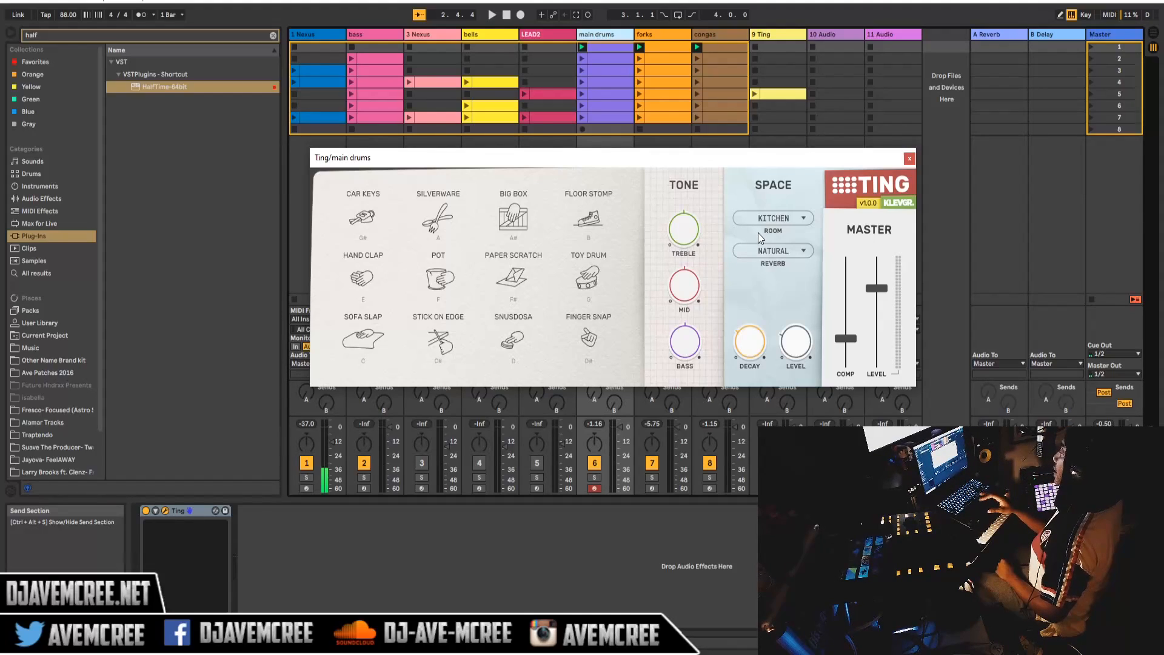
# Audition the Home Office, Kitchen and Hallway rooms in the Space section, ending on Closet.
pyautogui.click(800, 221)
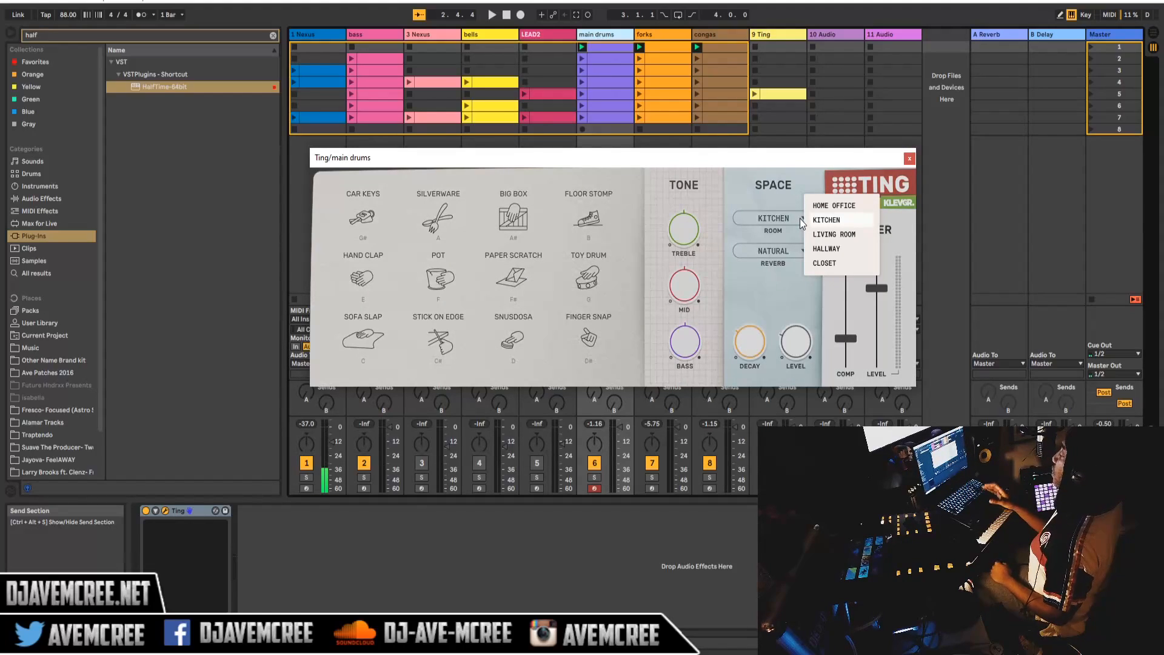
pyautogui.click(834, 207)
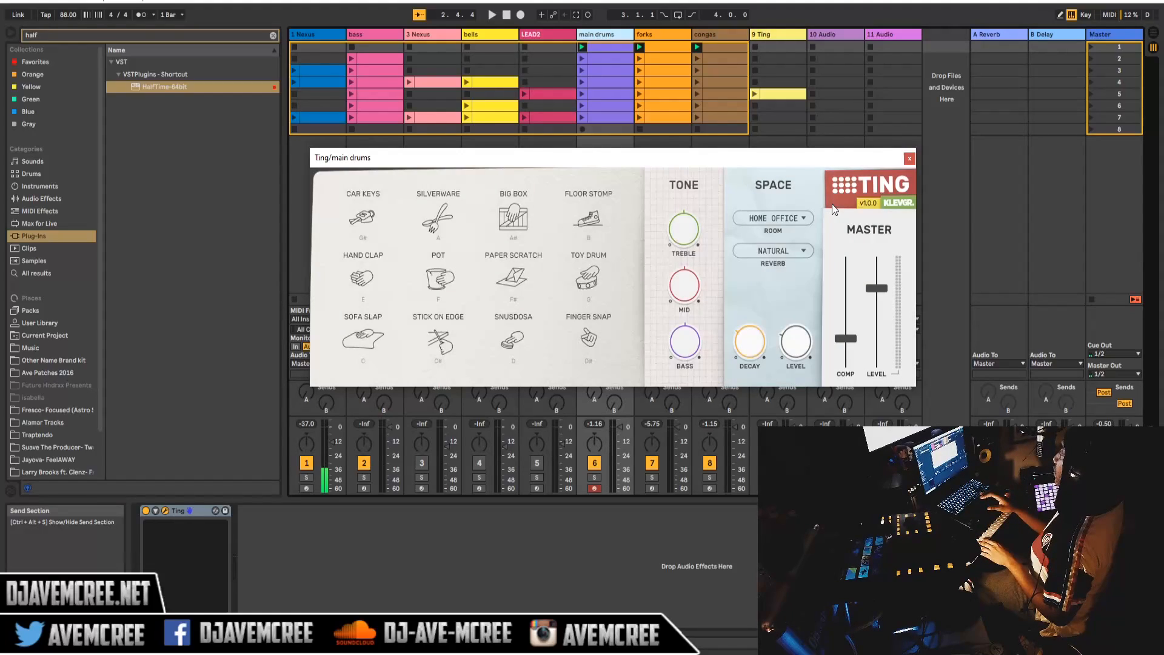
pyautogui.click(800, 219)
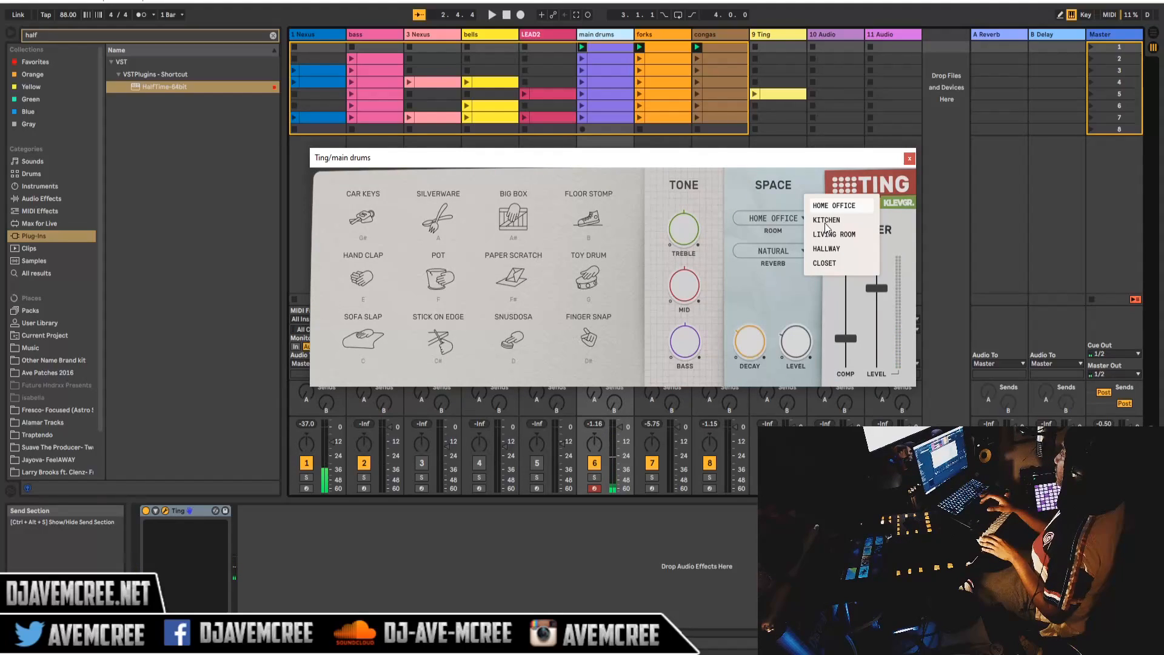
pyautogui.click(826, 222)
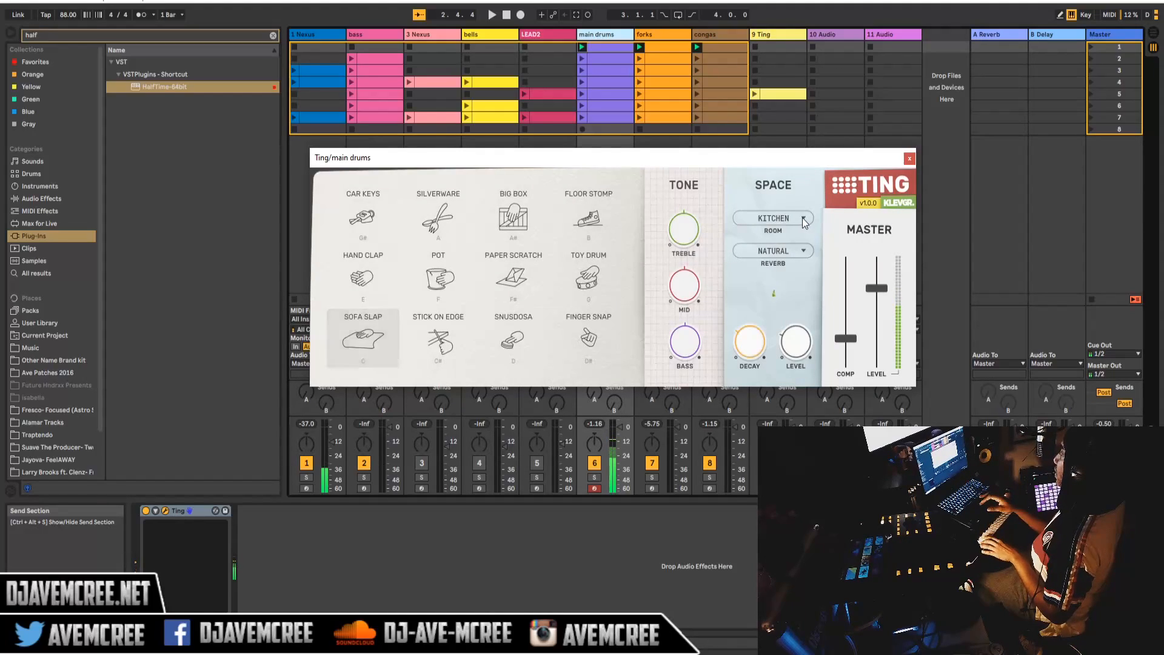
pyautogui.click(803, 217)
pyautogui.click(832, 248)
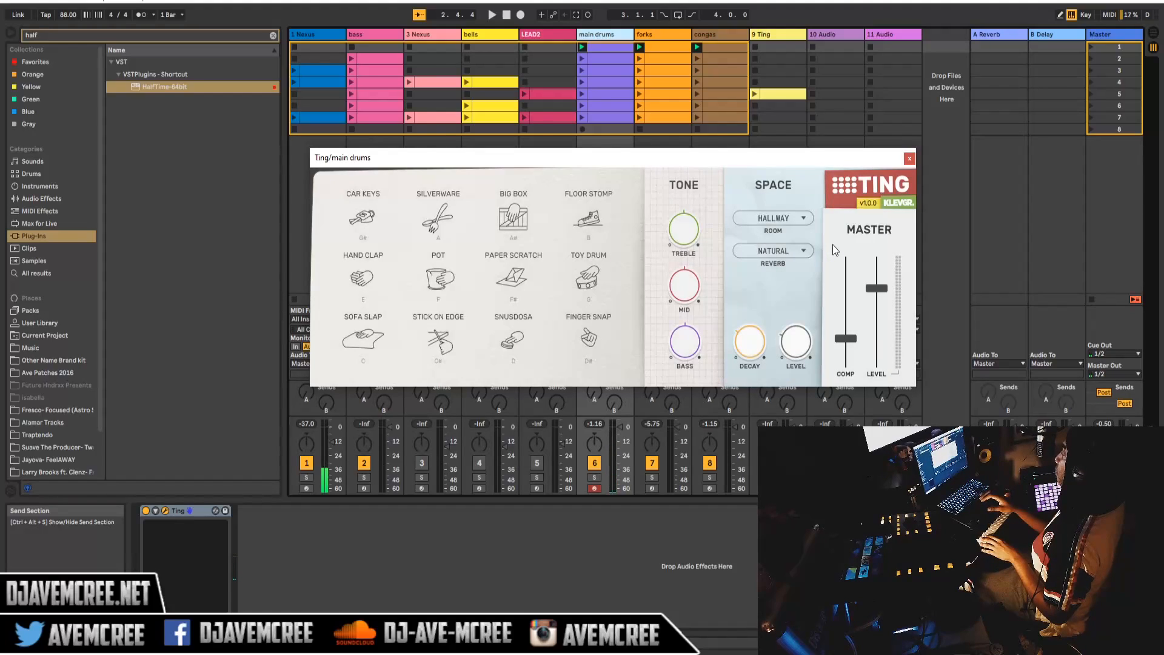
pyautogui.click(799, 219)
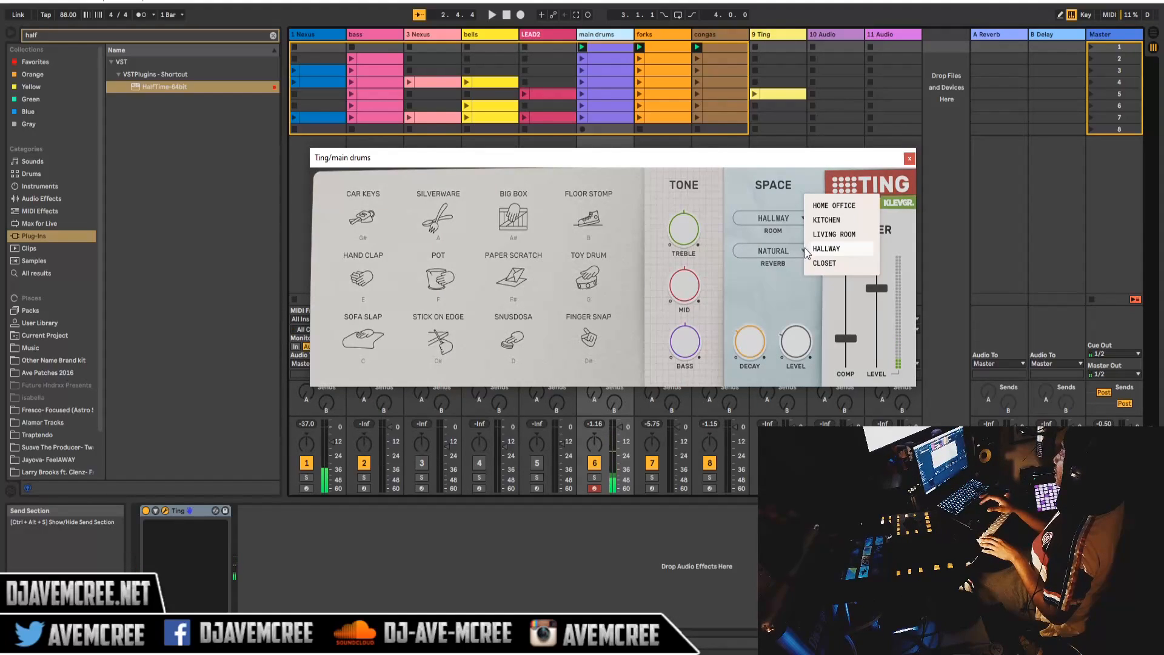
pyautogui.click(820, 264)
# Set the reverb type to North Lake and try it with the Living Room and Hallway rooms.
pyautogui.click(806, 255)
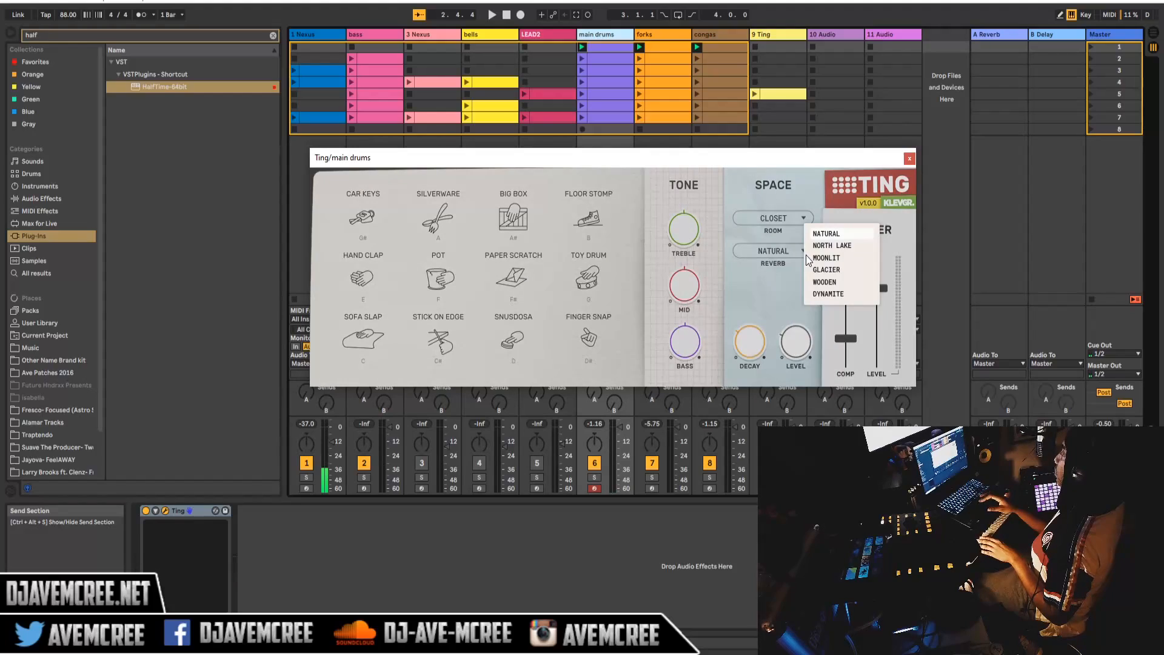
pyautogui.click(840, 245)
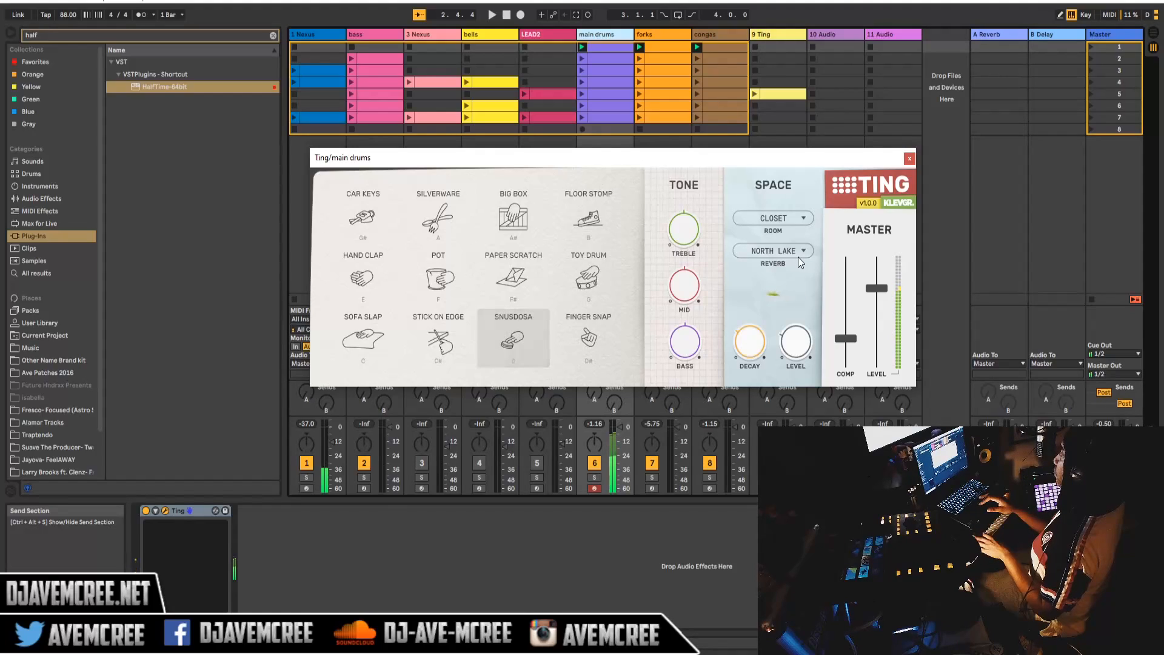
pyautogui.click(803, 217)
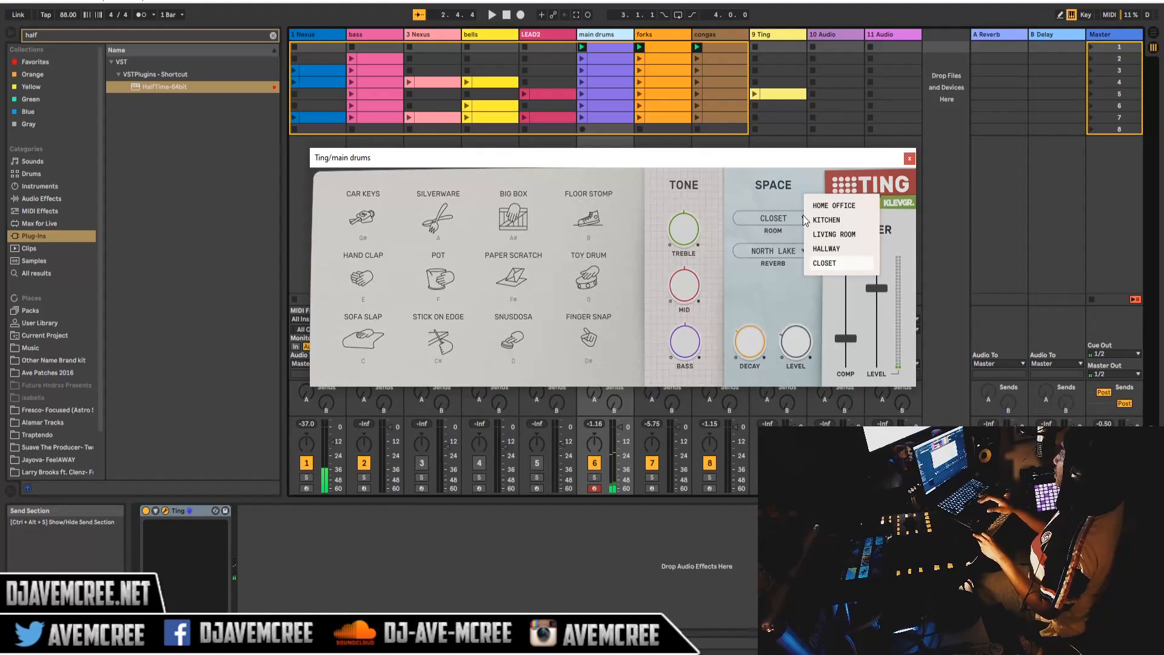
pyautogui.click(825, 237)
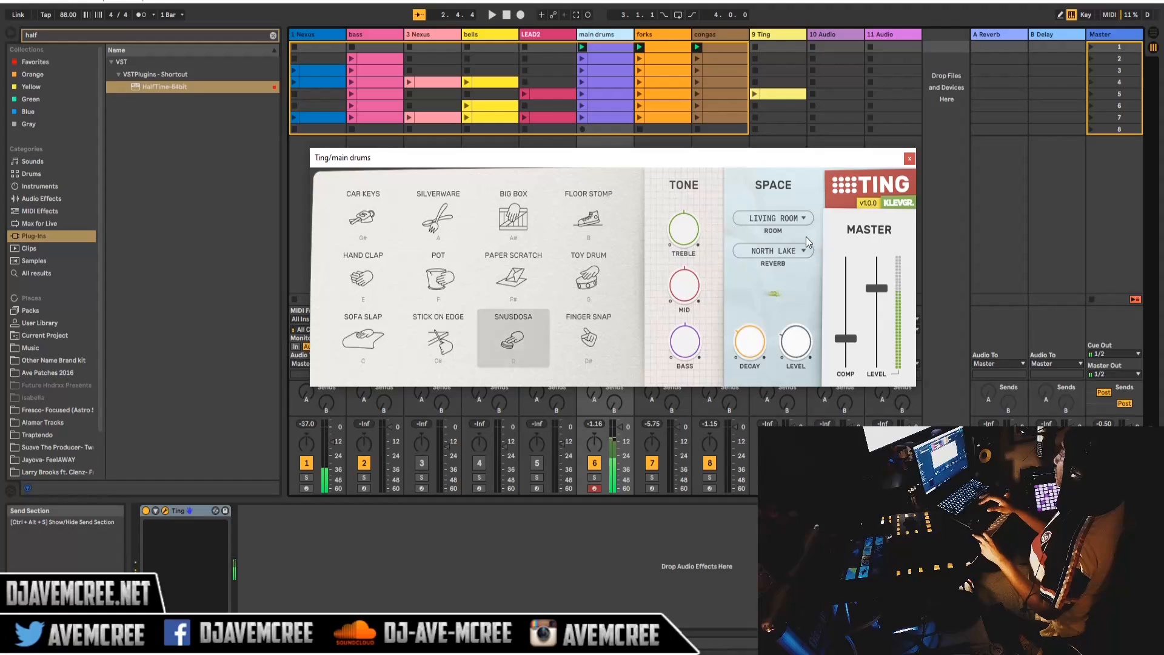
pyautogui.click(804, 219)
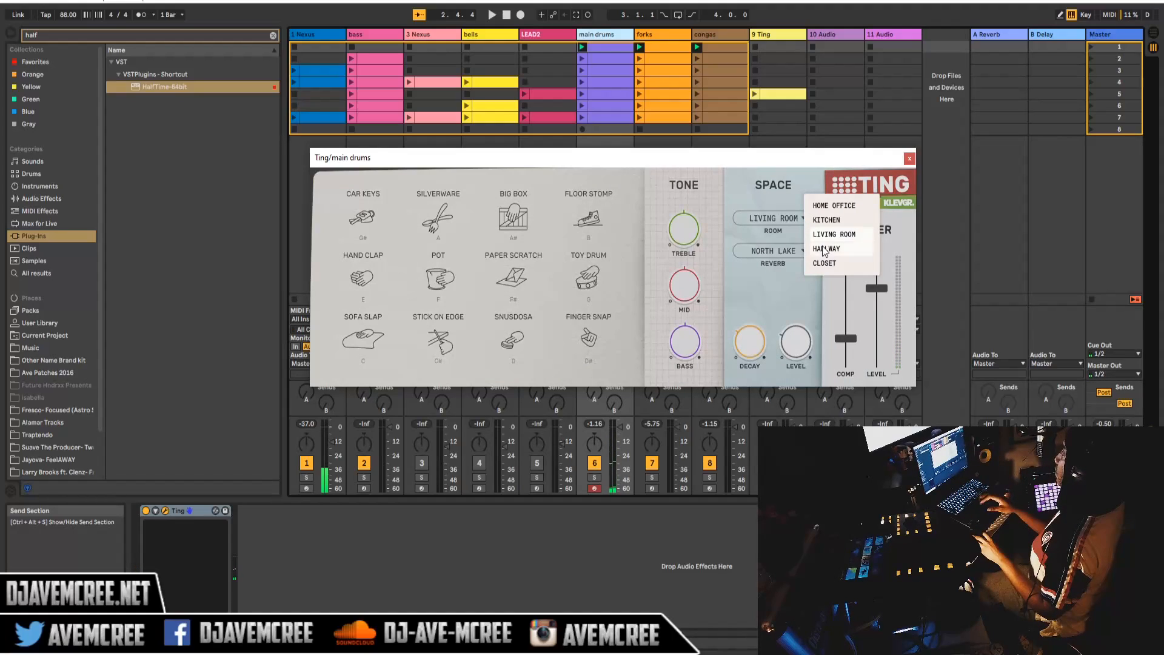
pyautogui.click(822, 248)
# Change the reverb type to Glacier, lower its decay to about 592 ms and adjust the reverb level.
pyautogui.click(797, 253)
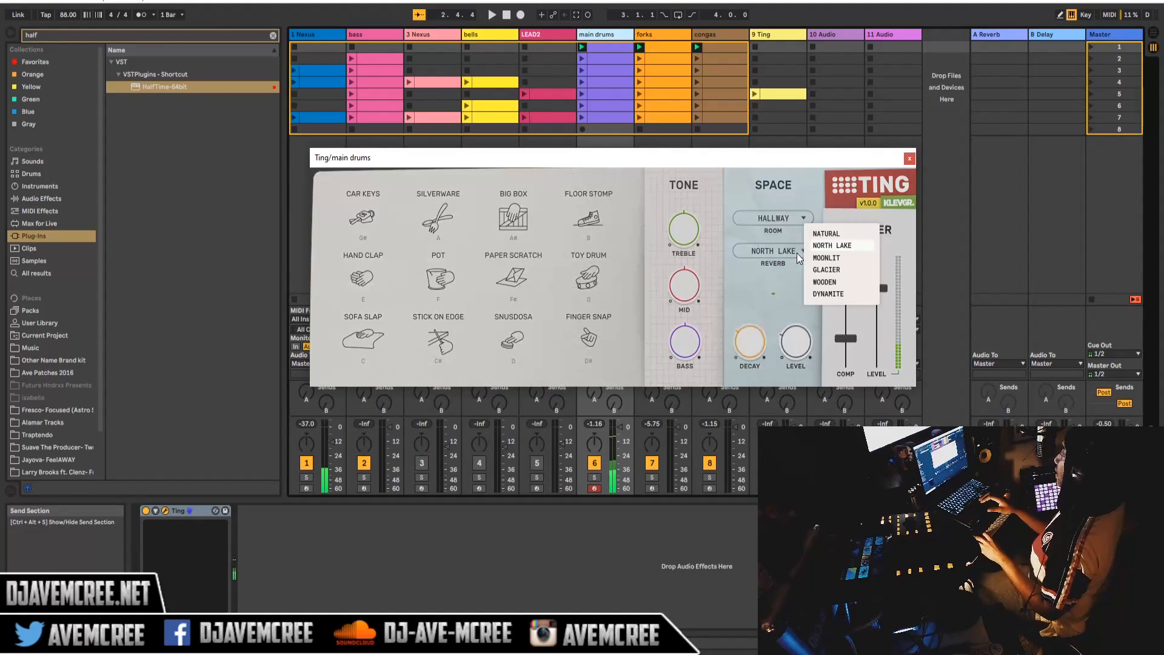
pyautogui.click(831, 270)
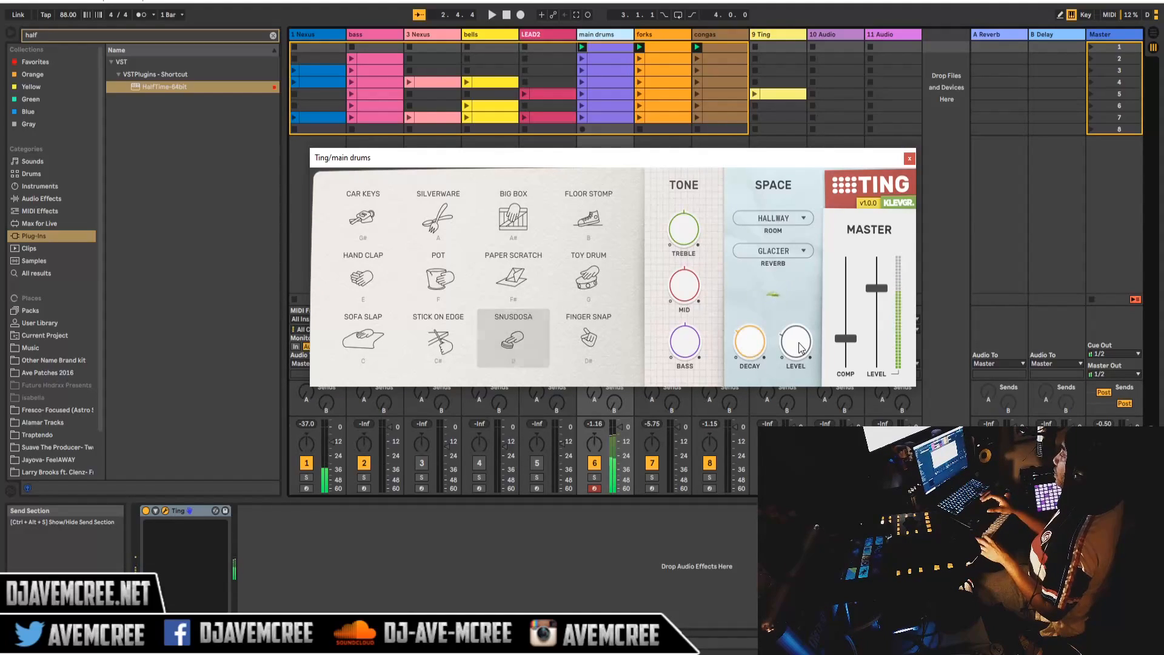
pyautogui.moveTo(750, 342); pyautogui.dragTo(726, 370)
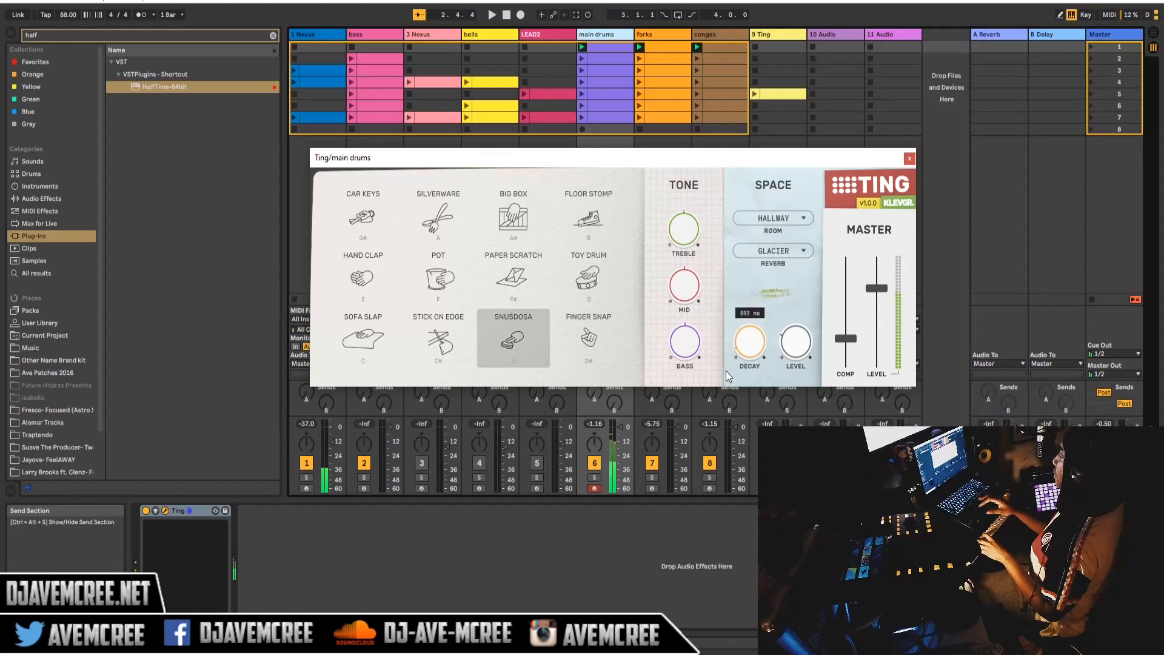
pyautogui.moveTo(791, 347); pyautogui.dragTo(784, 237)
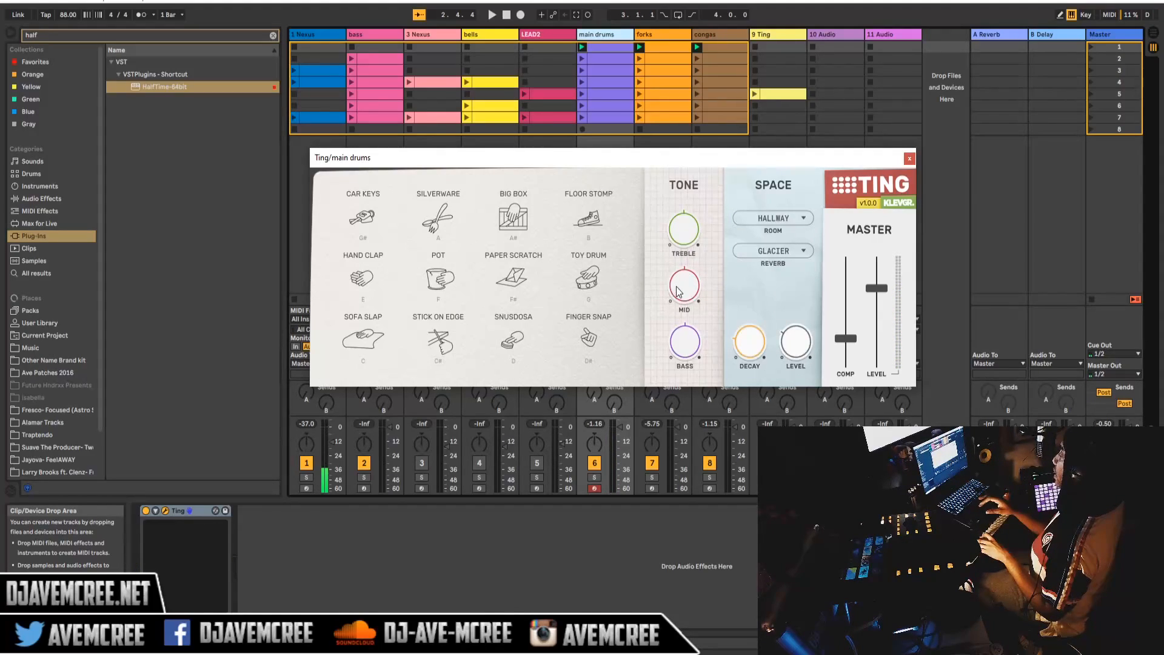
# Adjust the mid and bass tone controls and check the Big Box sound's individual settings.
pyautogui.moveTo(685, 292); pyautogui.dragTo(684, 221)
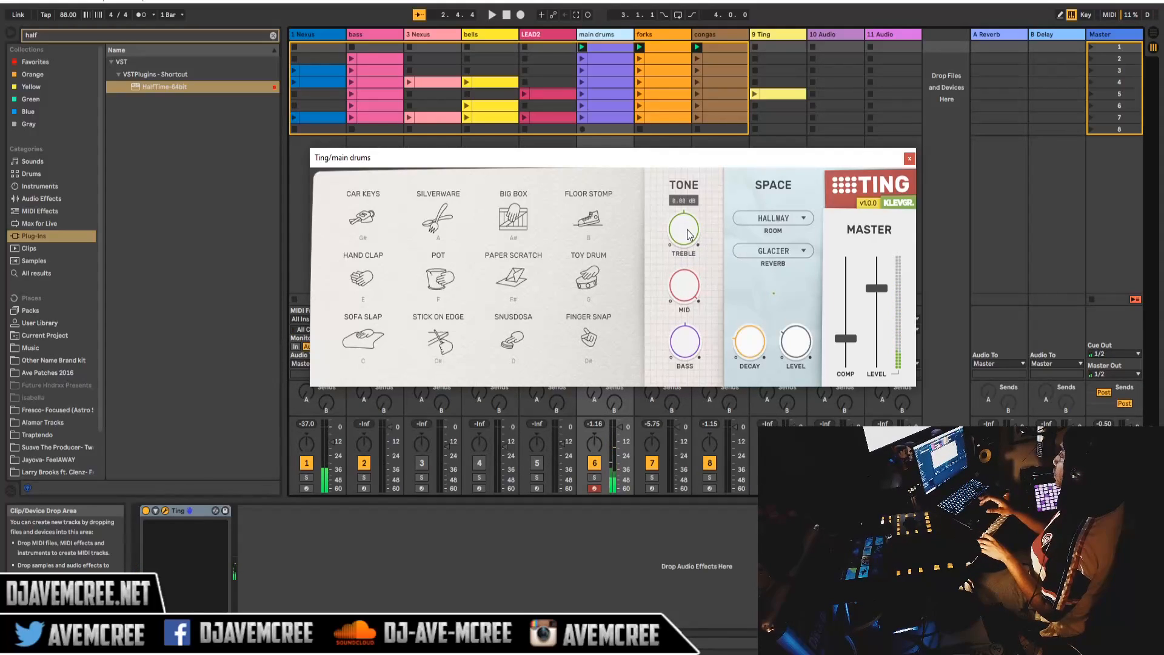
pyautogui.moveTo(682, 358); pyautogui.dragTo(711, 370)
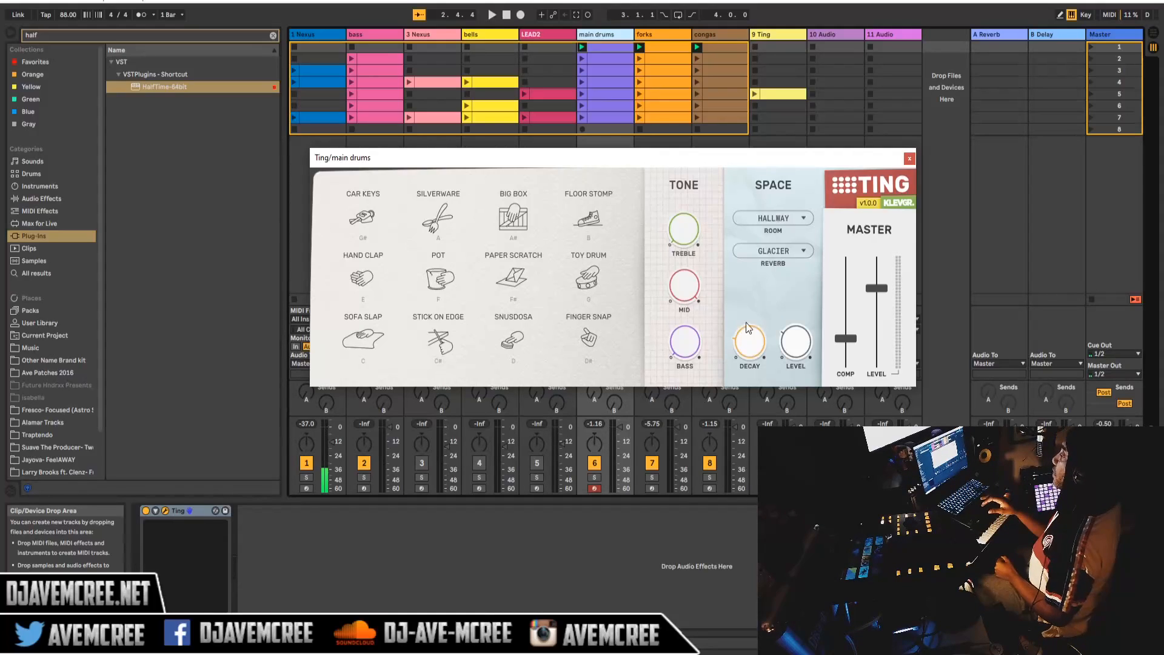
pyautogui.click(528, 230)
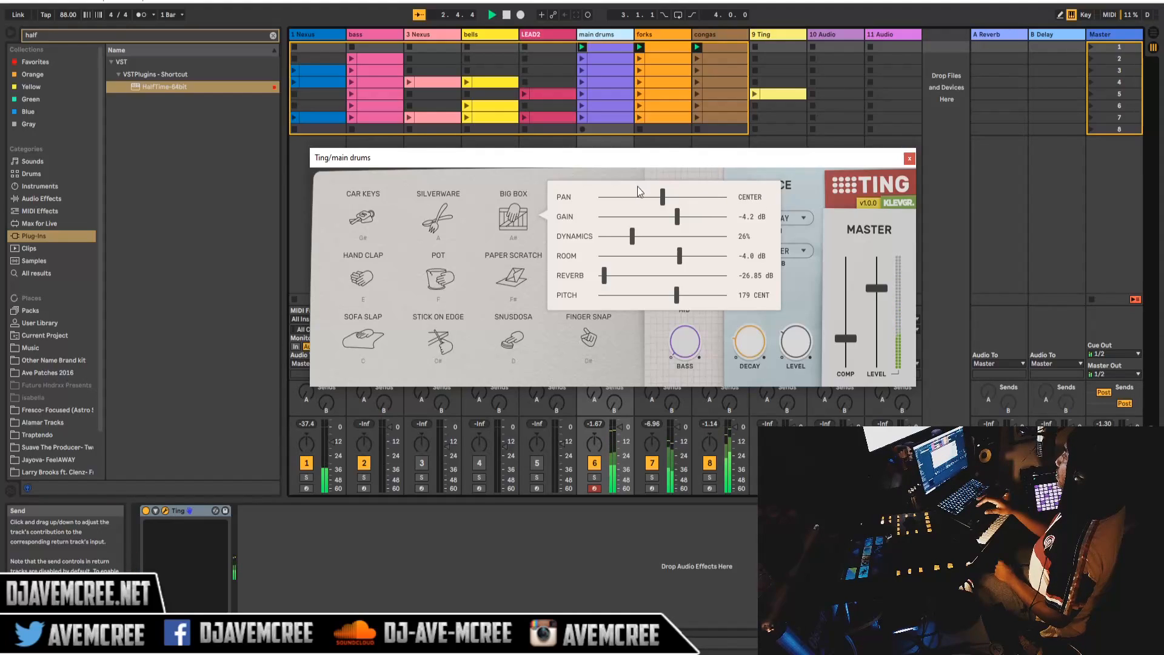
pyautogui.click(527, 185)
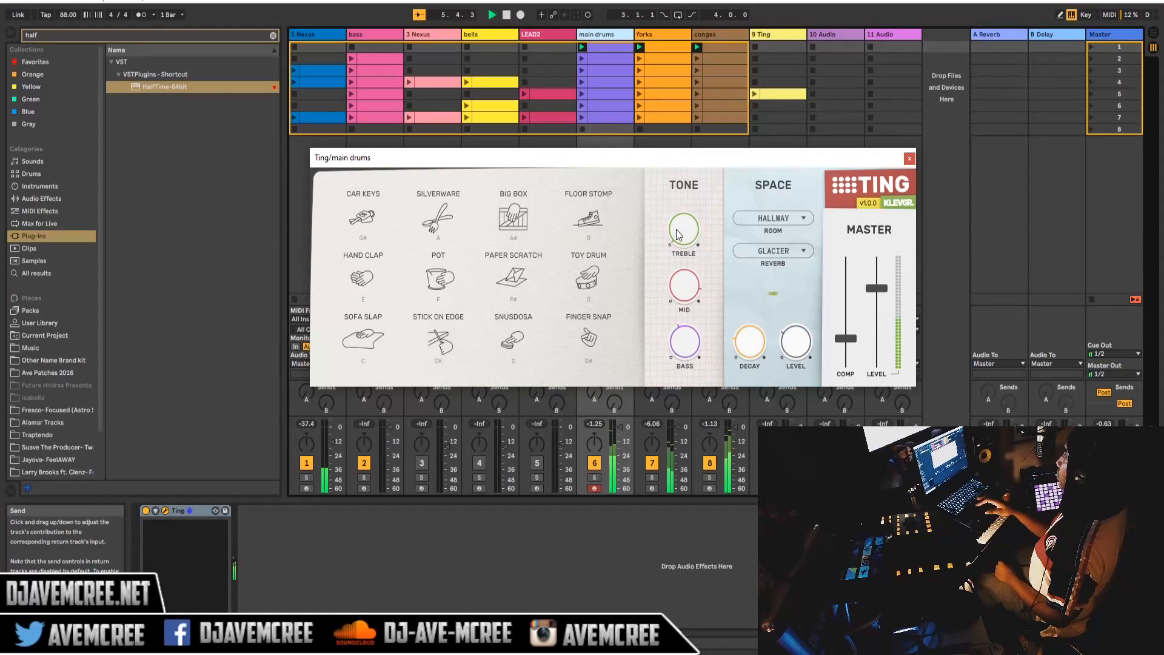
# Audition the Wooden and Dynamite reverbs against the playing beat, finishing with North Lake.
pyautogui.click(789, 249)
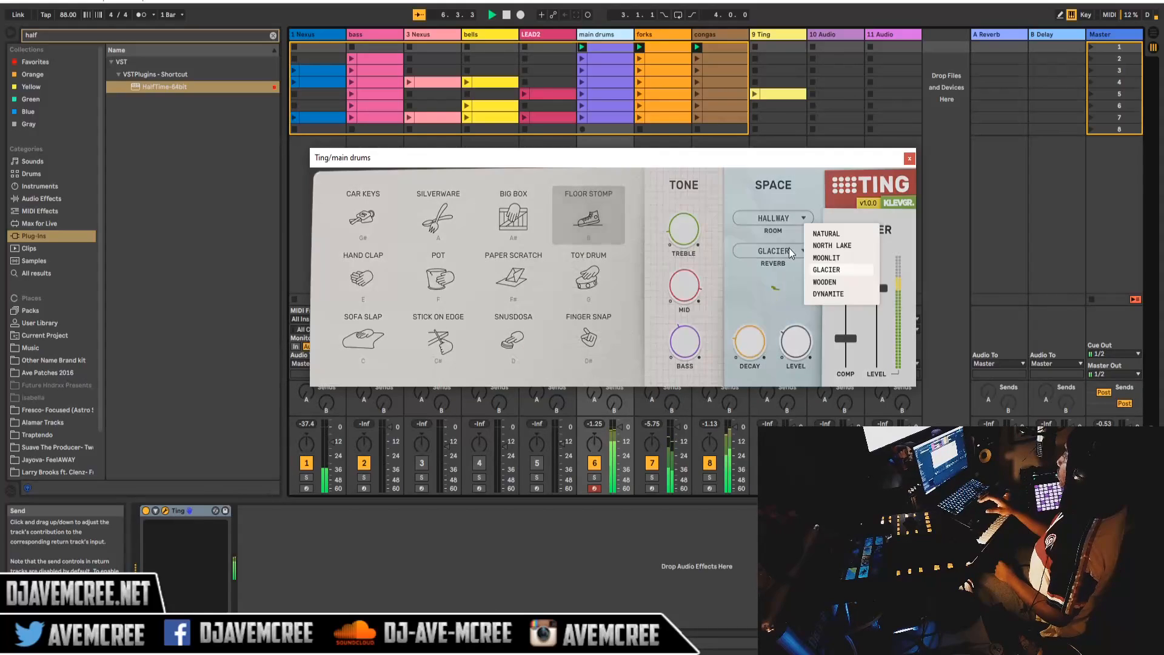
pyautogui.click(815, 281)
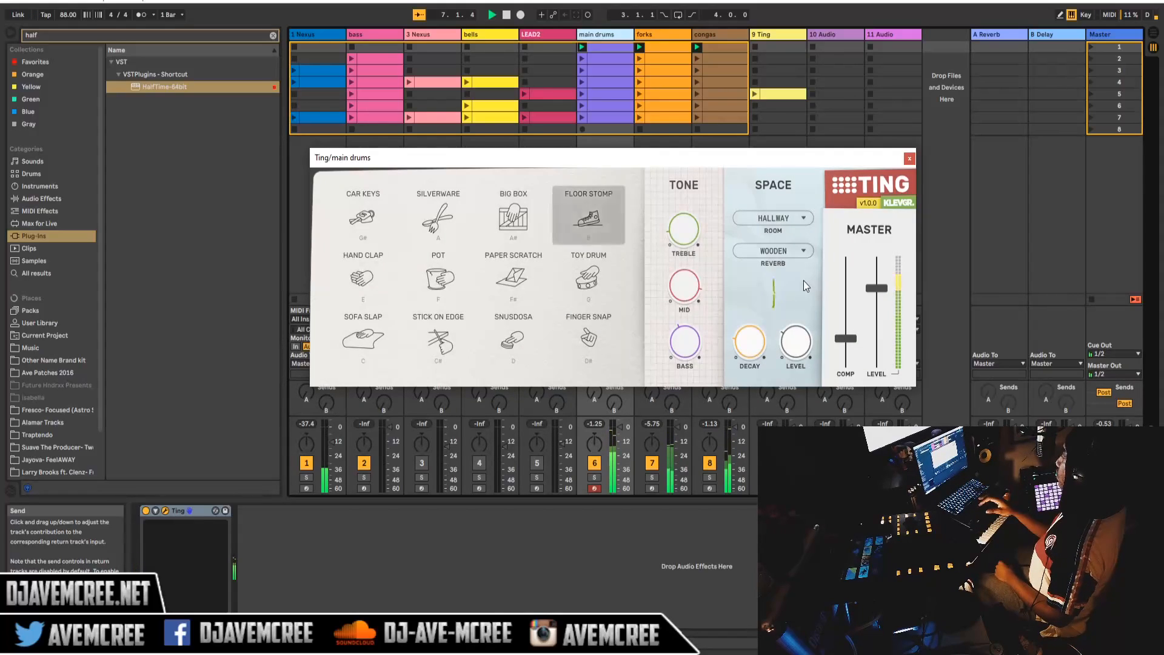
pyautogui.click(792, 252)
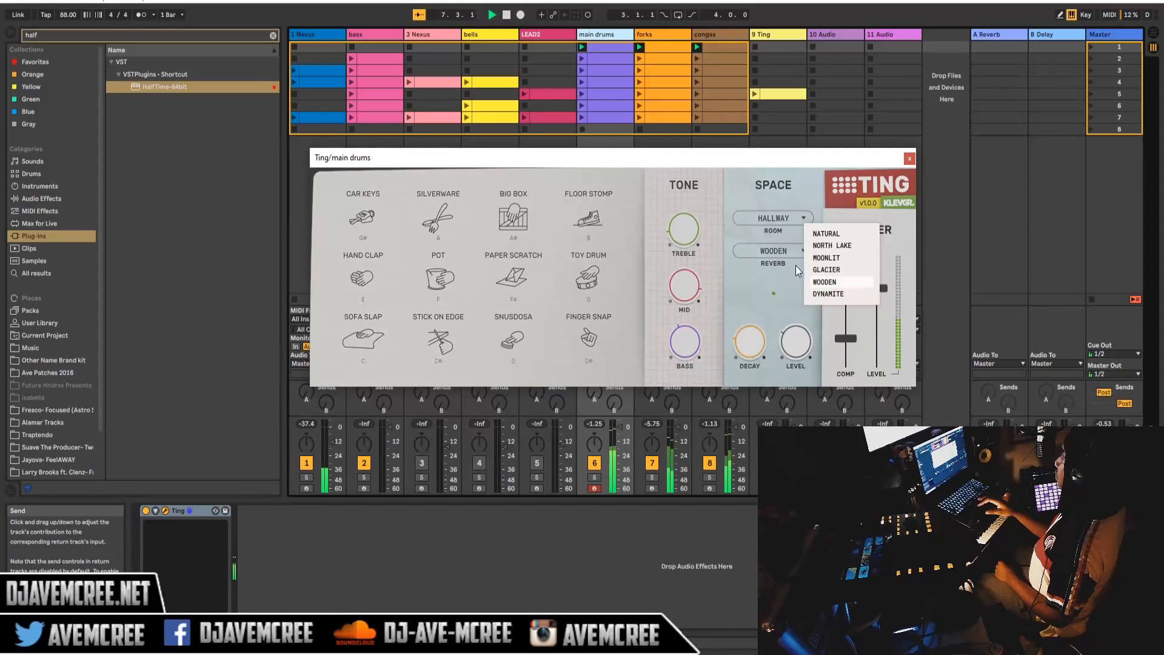
pyautogui.click(819, 294)
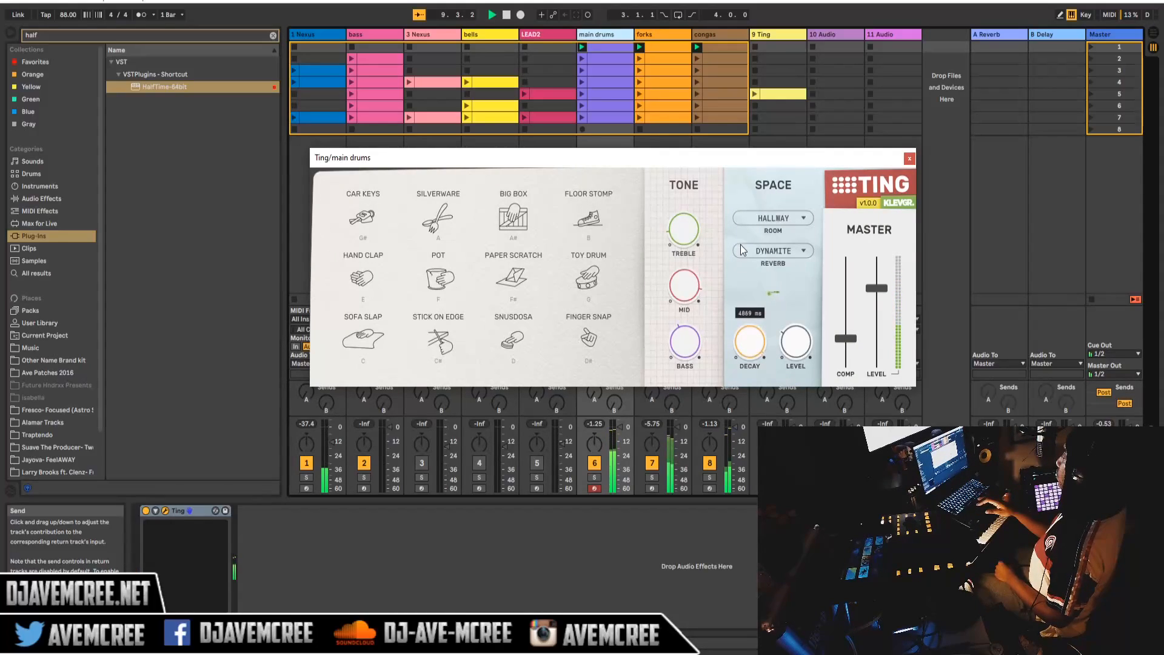
pyautogui.click(786, 250)
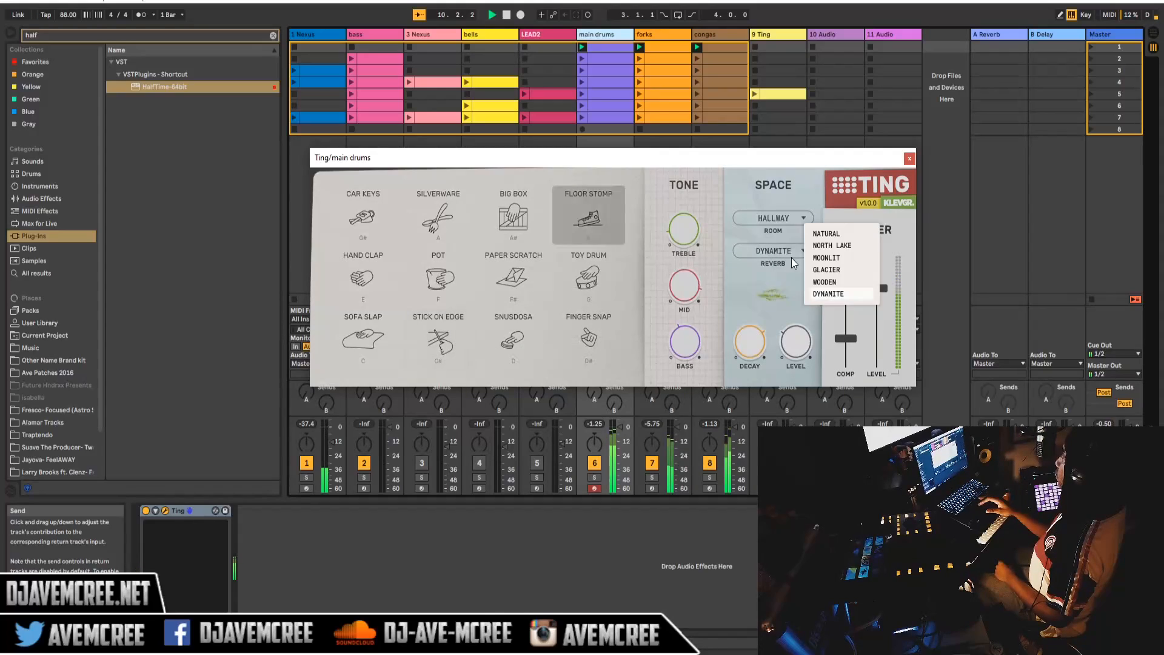
pyautogui.click(820, 245)
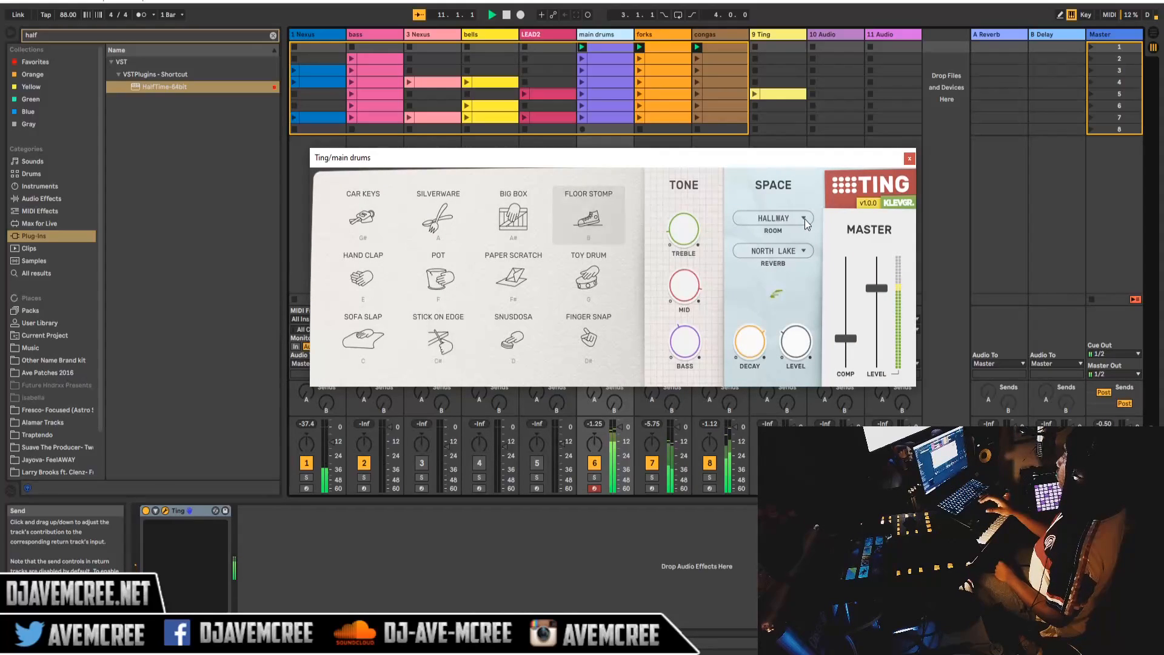
# Audition the Kitchen and Closet rooms on the playing drums, switch to Home Office, and slightly raise the master compression.
pyautogui.click(805, 219)
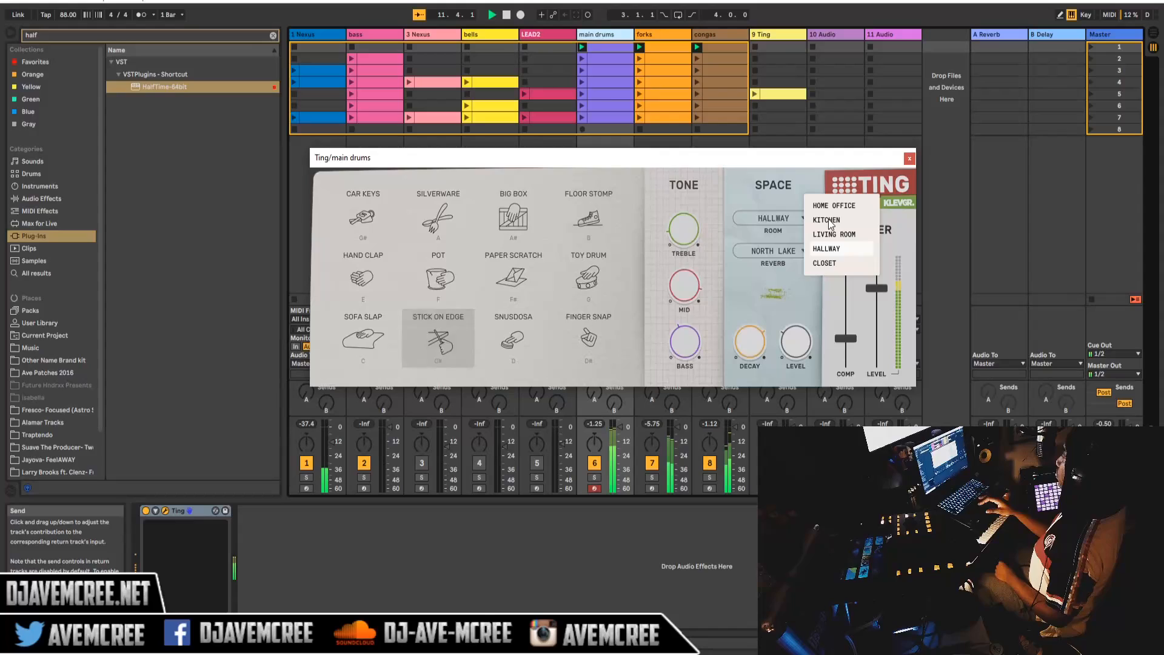
pyautogui.click(827, 220)
pyautogui.click(795, 216)
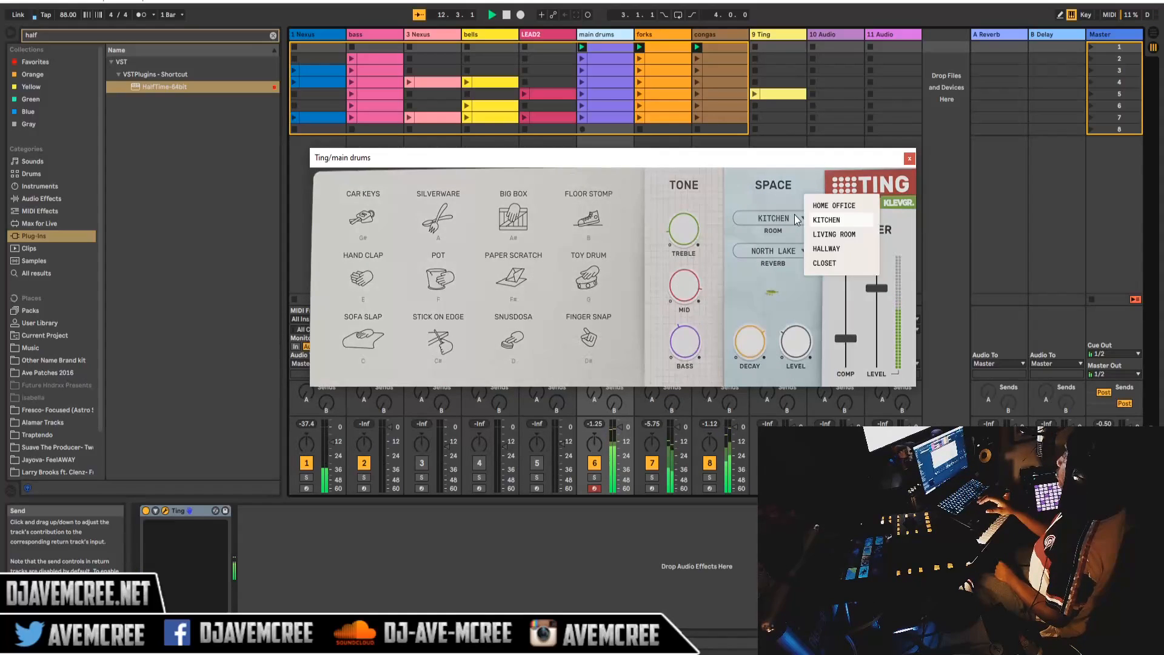
pyautogui.click(825, 263)
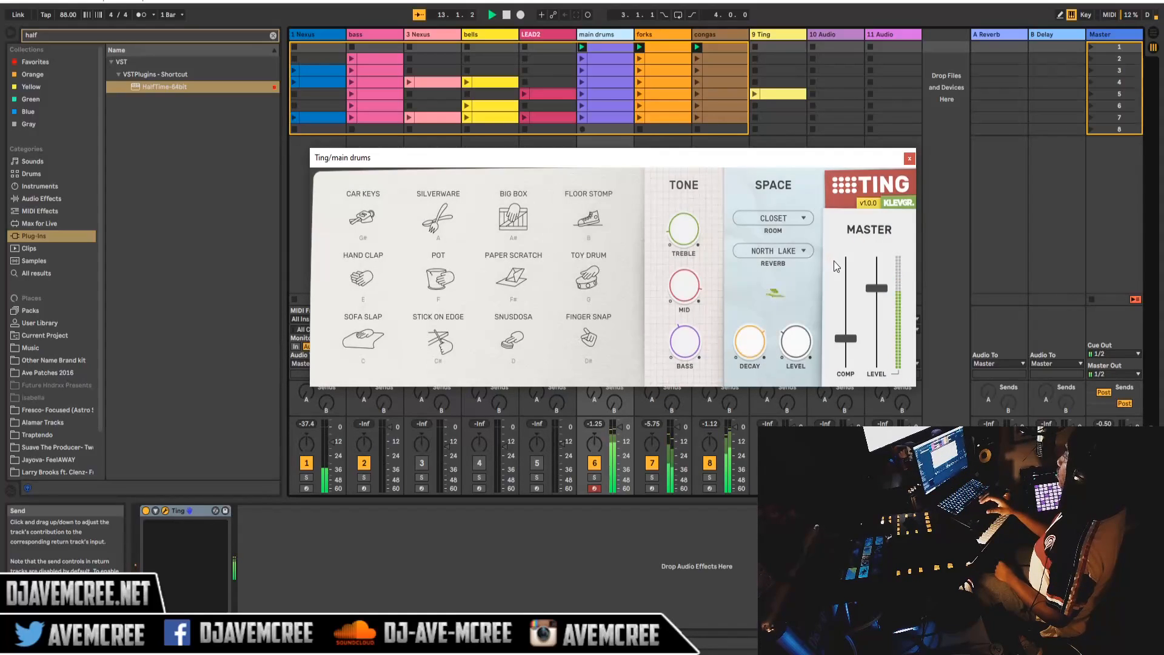
pyautogui.click(801, 217)
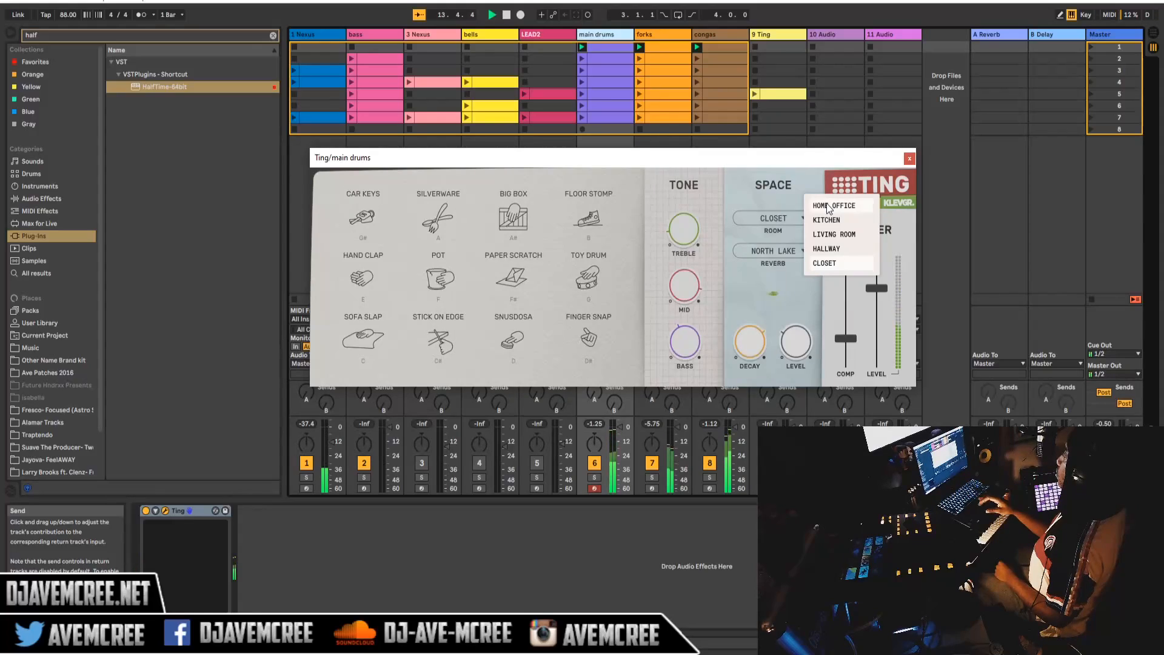
pyautogui.click(829, 206)
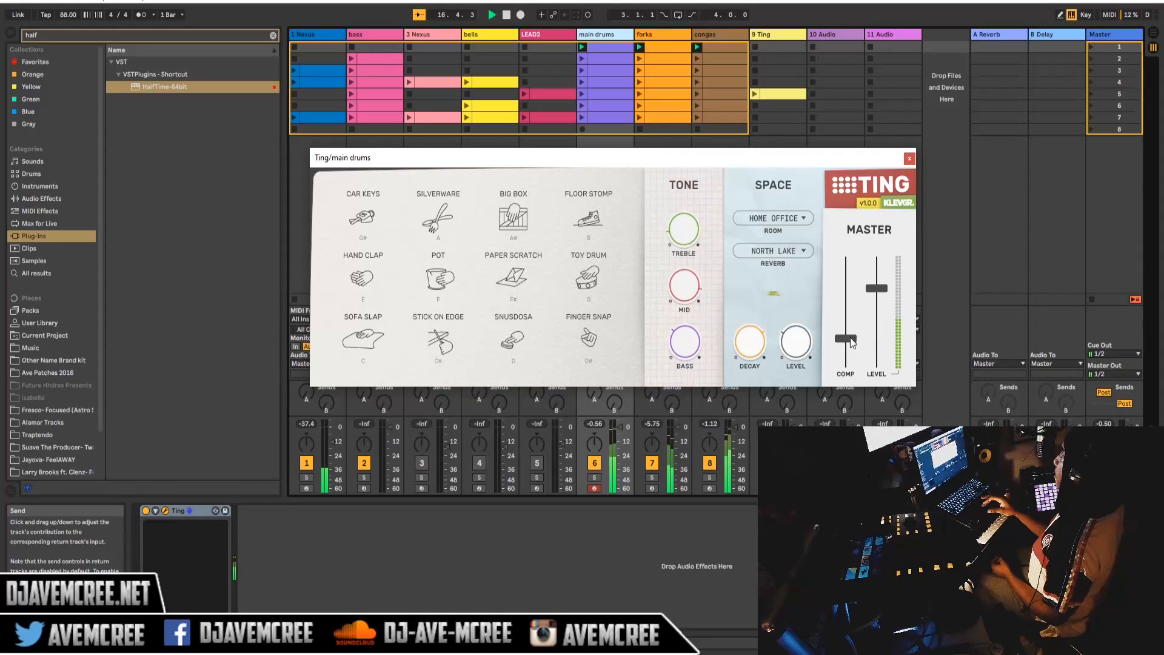
pyautogui.moveTo(850, 337)
pyautogui.mouseDown()
pyautogui.moveTo(841, 250)
pyautogui.moveTo(845, 333)
pyautogui.mouseUp()
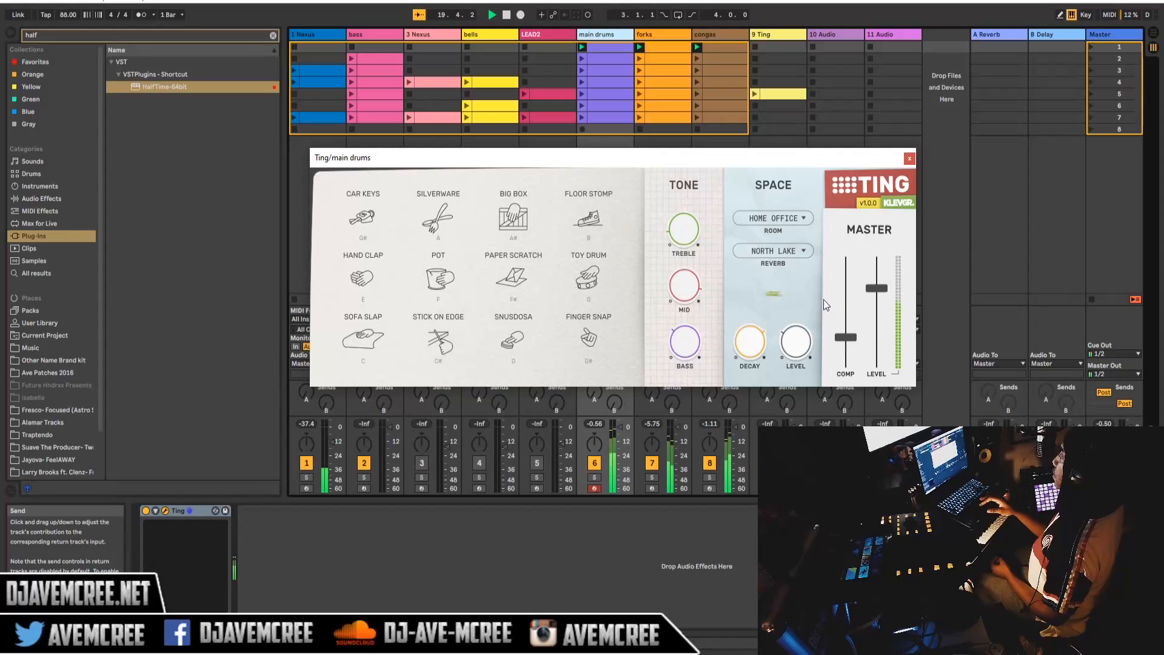
# Adjust the Floor Stomp sound: lower its pitch to -1064 cents, turn its reverb down to -inf dB and set its room to -3.6 dB.
pyautogui.rightClick(583, 226)
pyautogui.moveTo(426, 299); pyautogui.dragTo(385, 290)
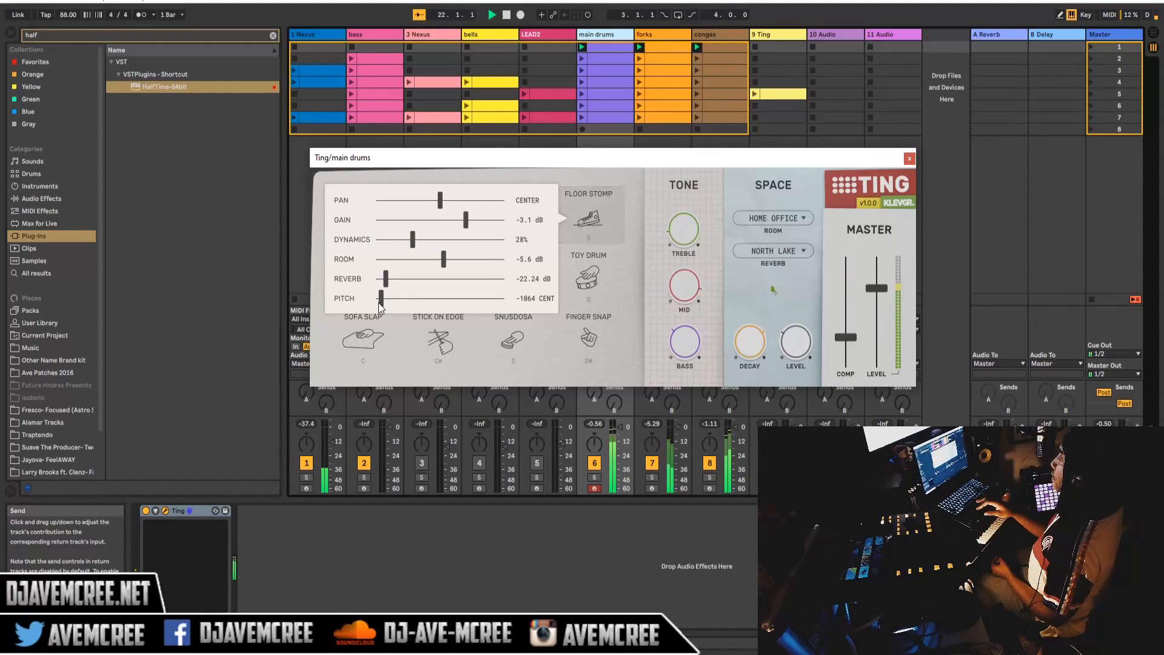
pyautogui.moveTo(386, 289)
pyautogui.mouseDown()
pyautogui.moveTo(561, 262)
pyautogui.moveTo(493, 284)
pyautogui.moveTo(485, 260)
pyautogui.moveTo(519, 262)
pyautogui.moveTo(369, 275)
pyautogui.mouseUp()
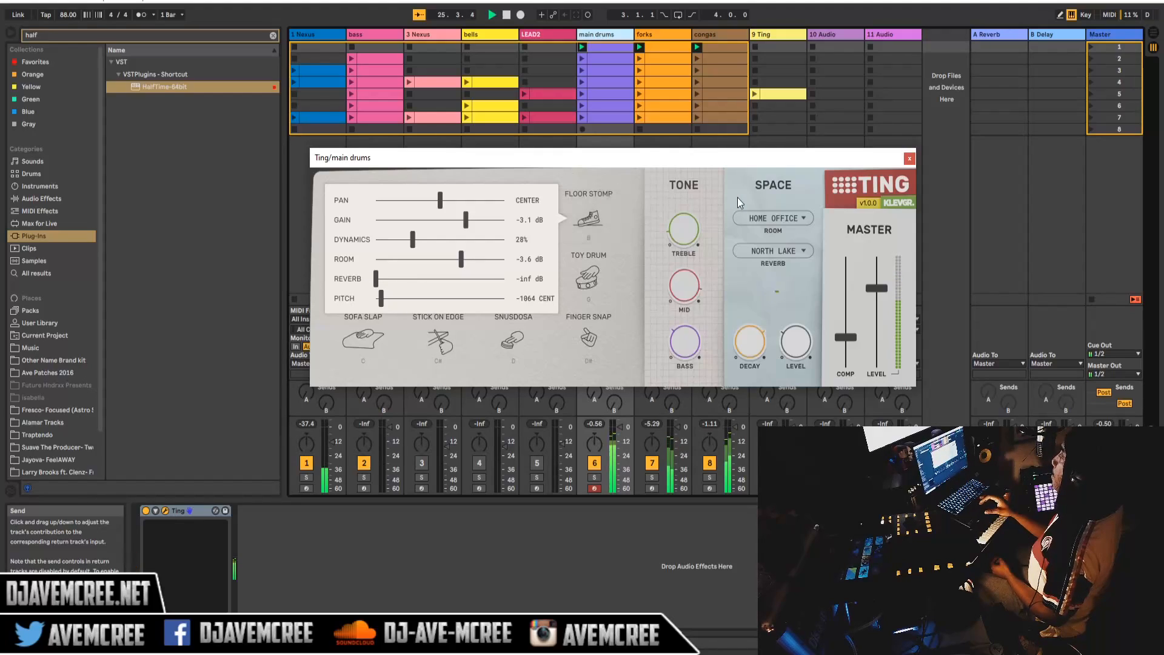
pyautogui.click(455, 338)
# Raise the Stick on Edge sound's pitch to 697 cents and its room amount to 0.0 dB.
pyautogui.rightClick(448, 343)
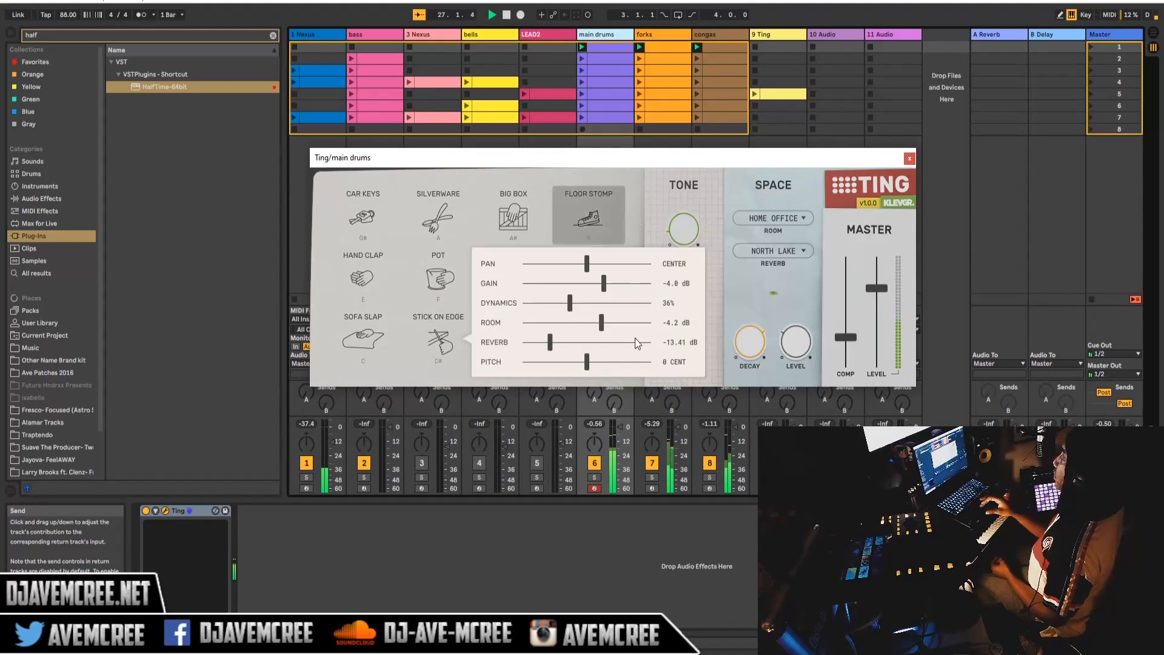
pyautogui.moveTo(587, 364); pyautogui.dragTo(670, 369)
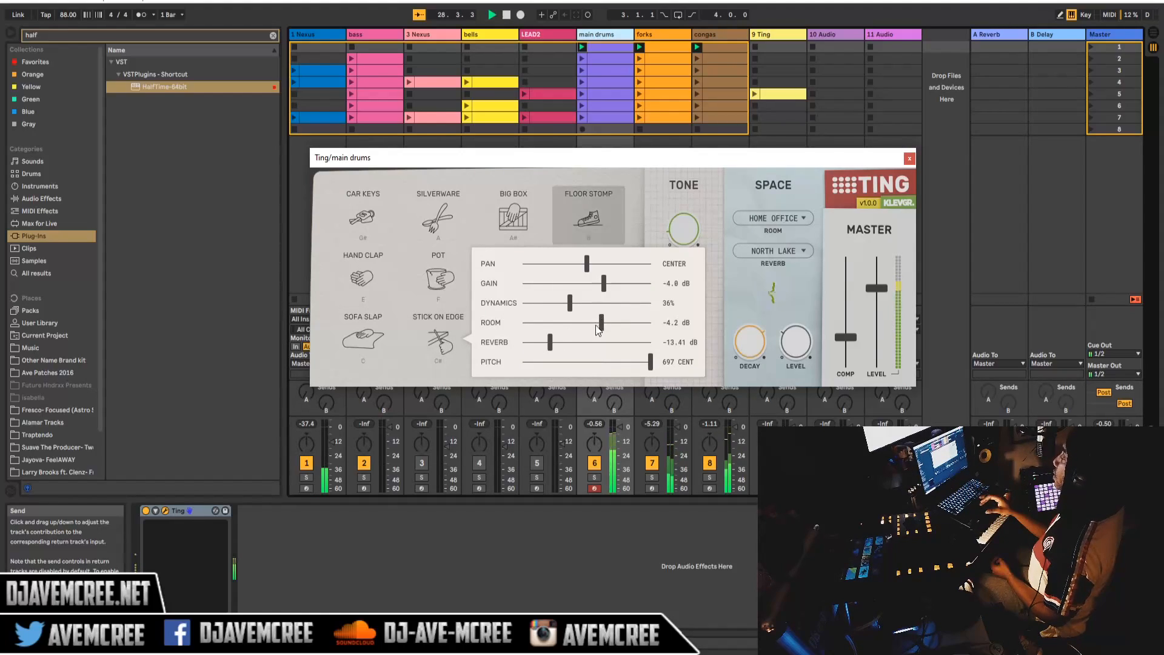
pyautogui.moveTo(596, 327); pyautogui.dragTo(694, 323)
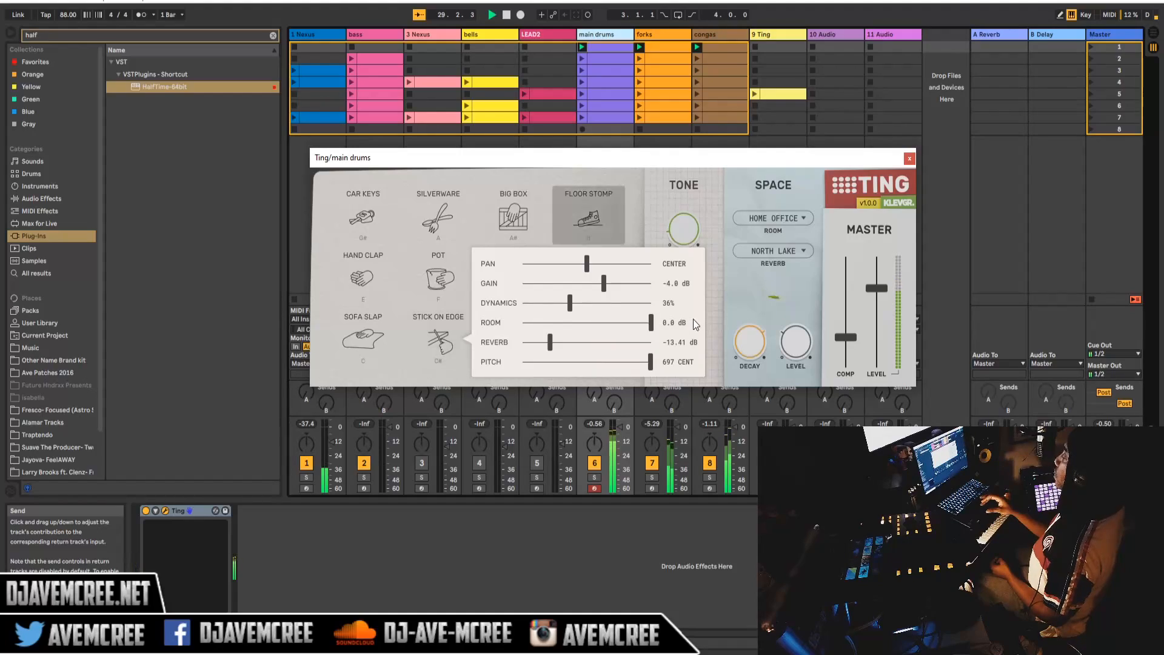
pyautogui.click(795, 221)
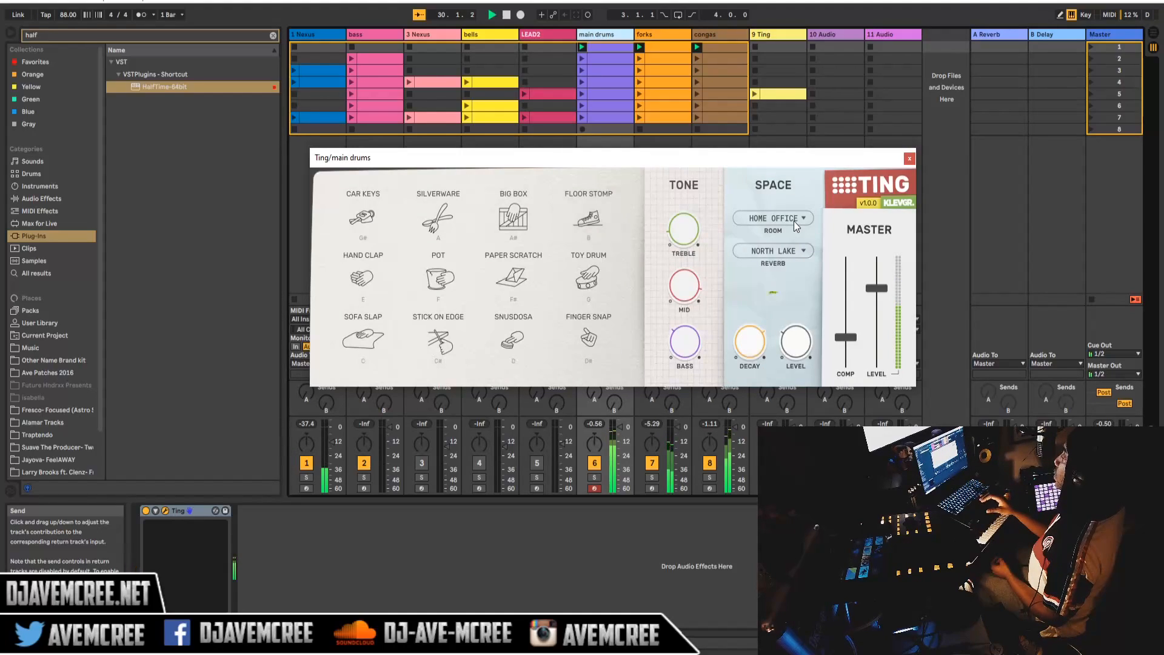
# Try the Living Room, change to the Closet room with Dynamite reverb, and check the Stick on Edge sound's settings.
pyautogui.click(795, 221)
pyautogui.click(834, 234)
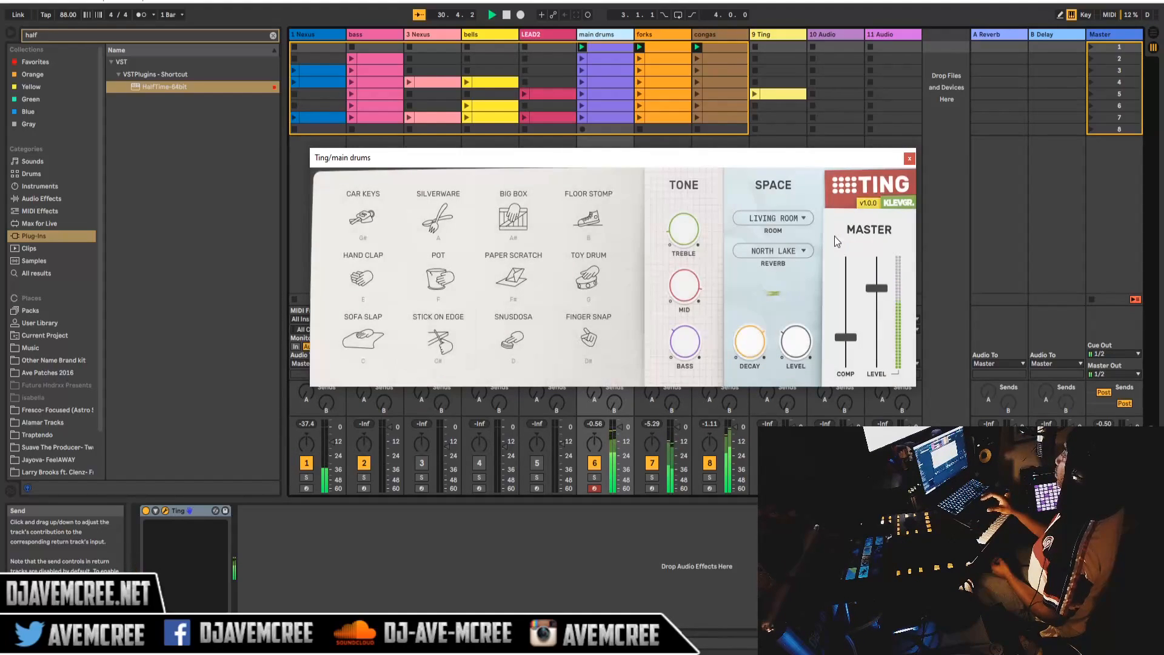
pyautogui.click(799, 218)
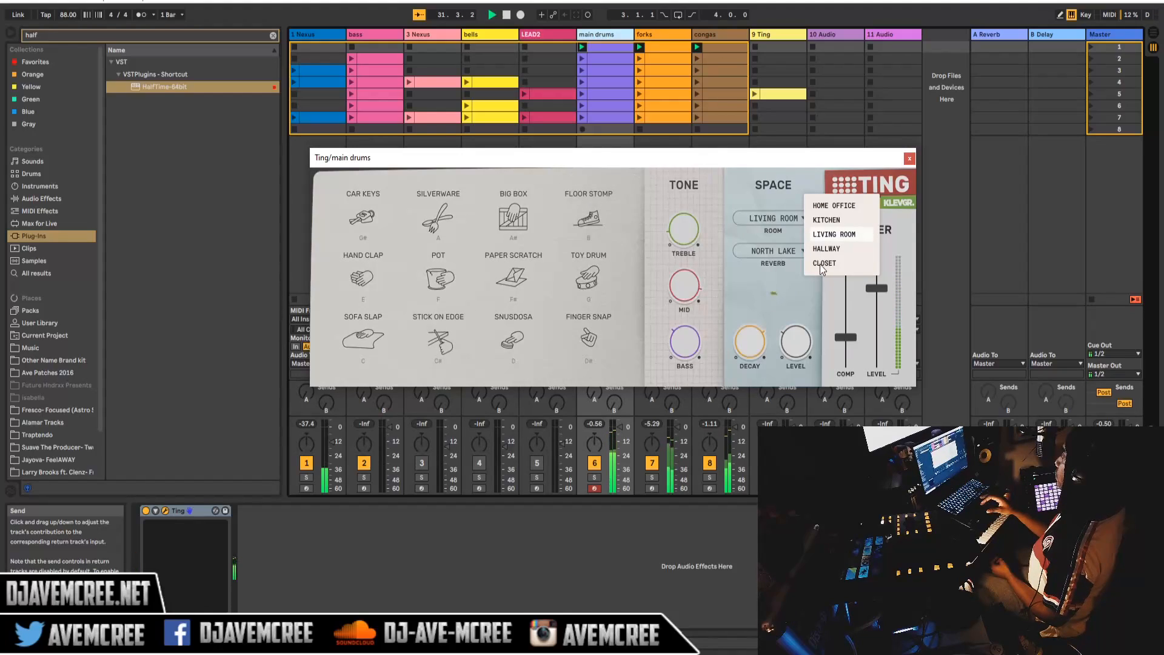
pyautogui.click(823, 265)
pyautogui.click(806, 250)
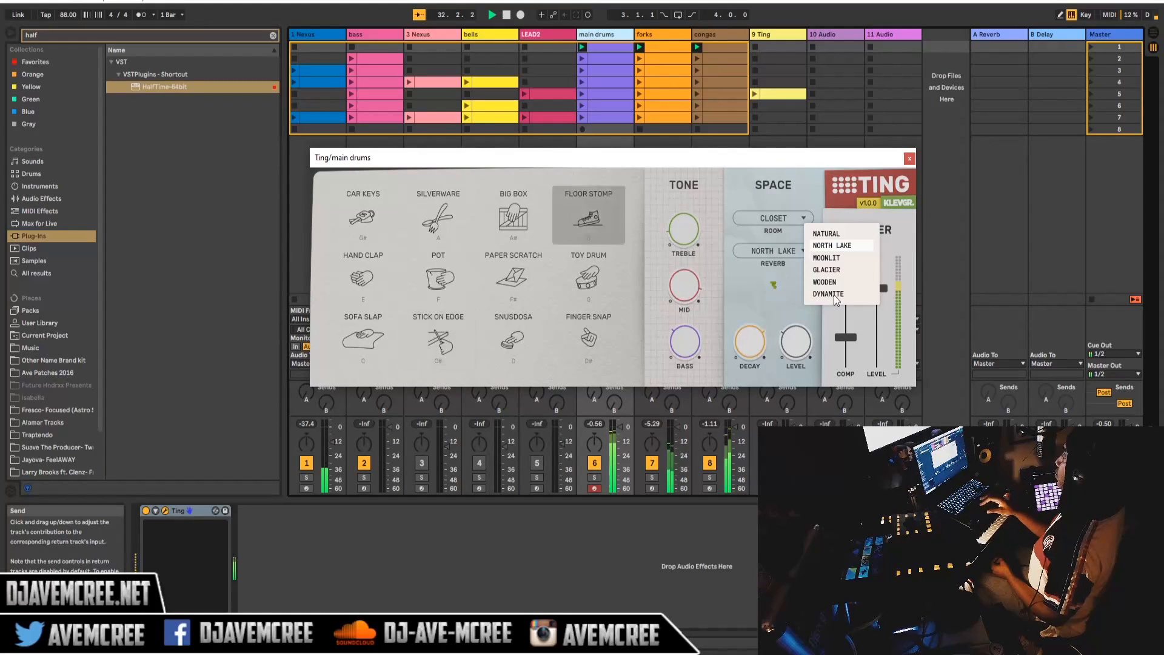
pyautogui.click(835, 296)
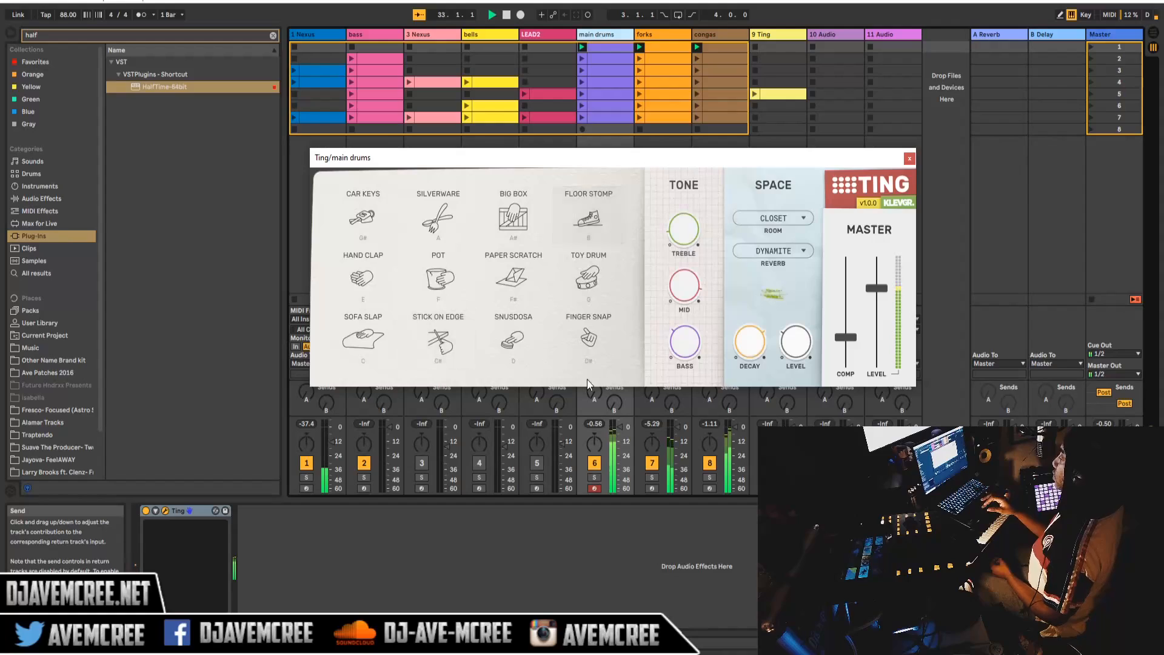
pyautogui.click(446, 349)
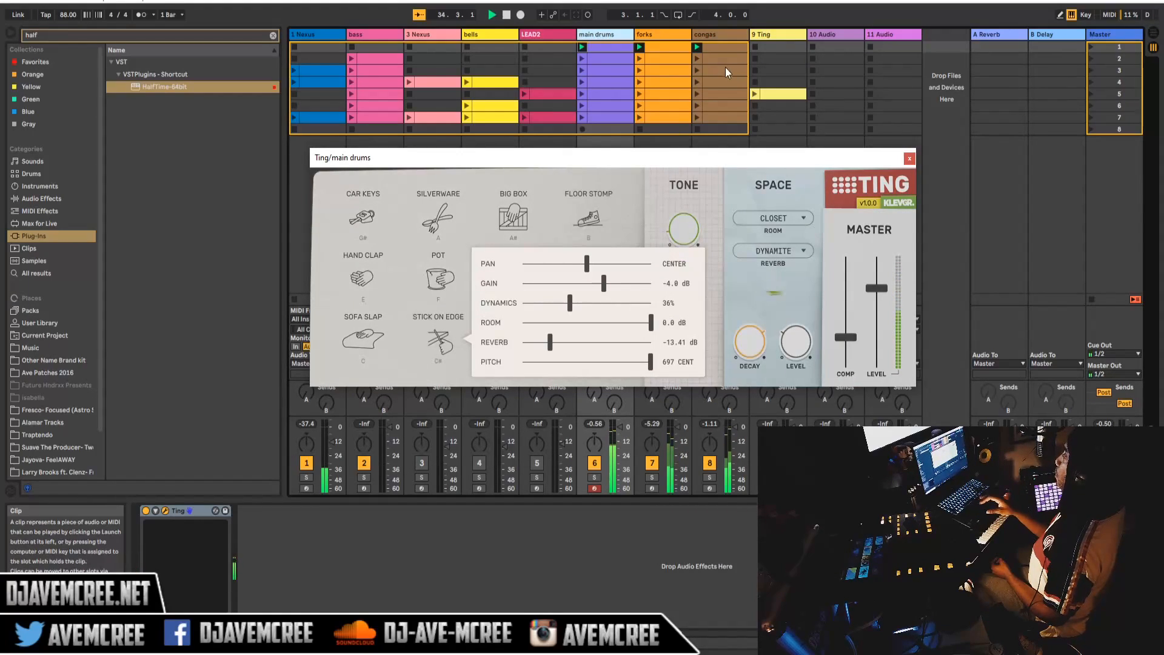
# On the forks track, set the Silverware sound's room to -10.07 dB, reverb to -1.6 dB and pitch to about -328 cents.
pyautogui.click(675, 34)
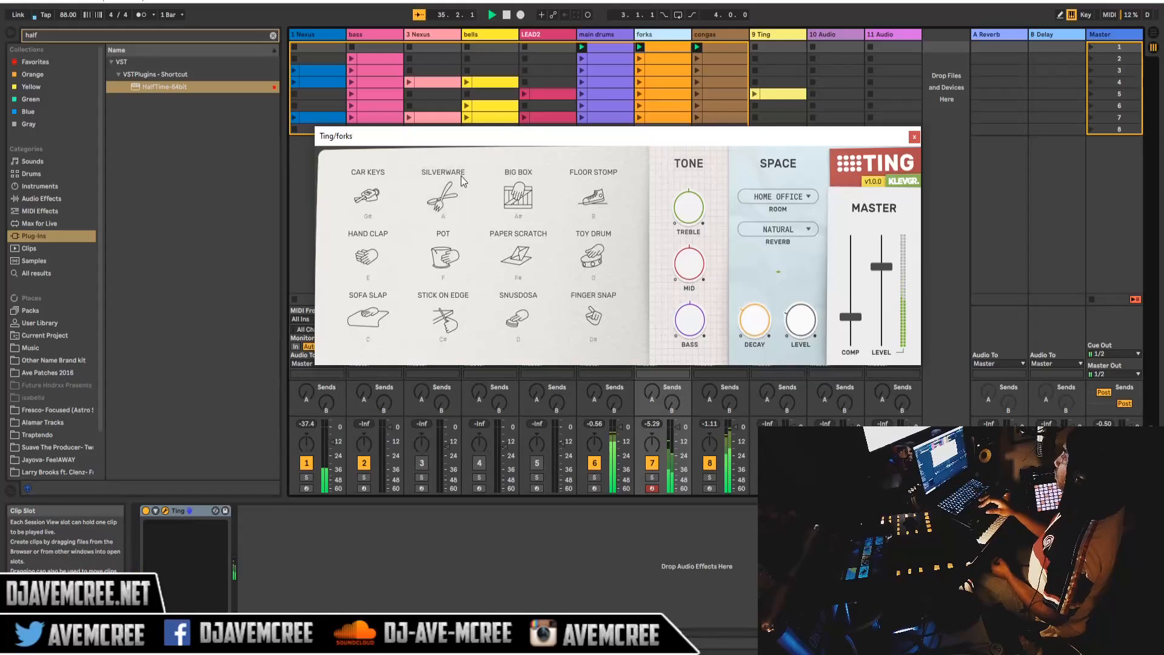
pyautogui.click(462, 180)
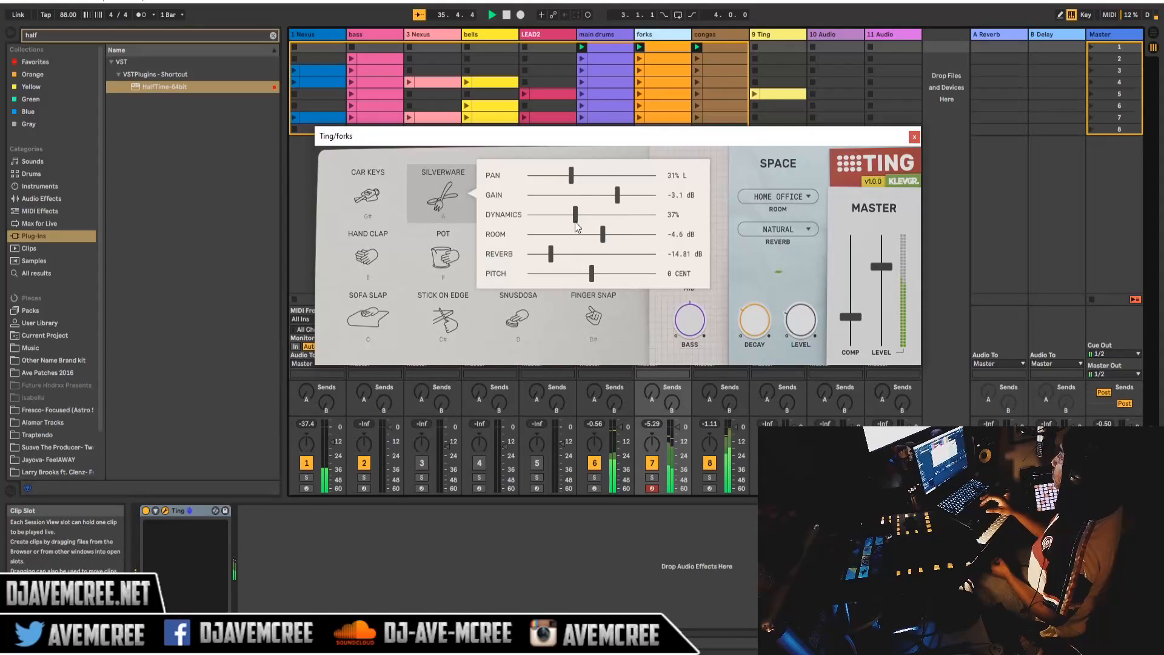
pyautogui.moveTo(588, 260); pyautogui.dragTo(568, 238)
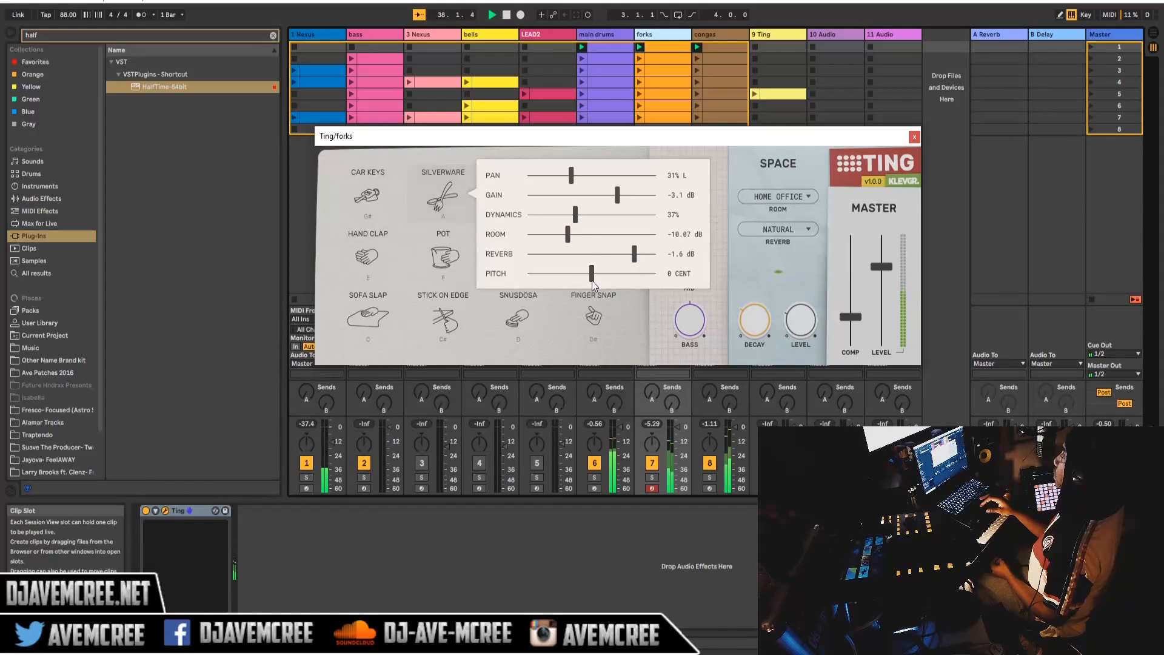
pyautogui.moveTo(592, 280); pyautogui.dragTo(564, 278)
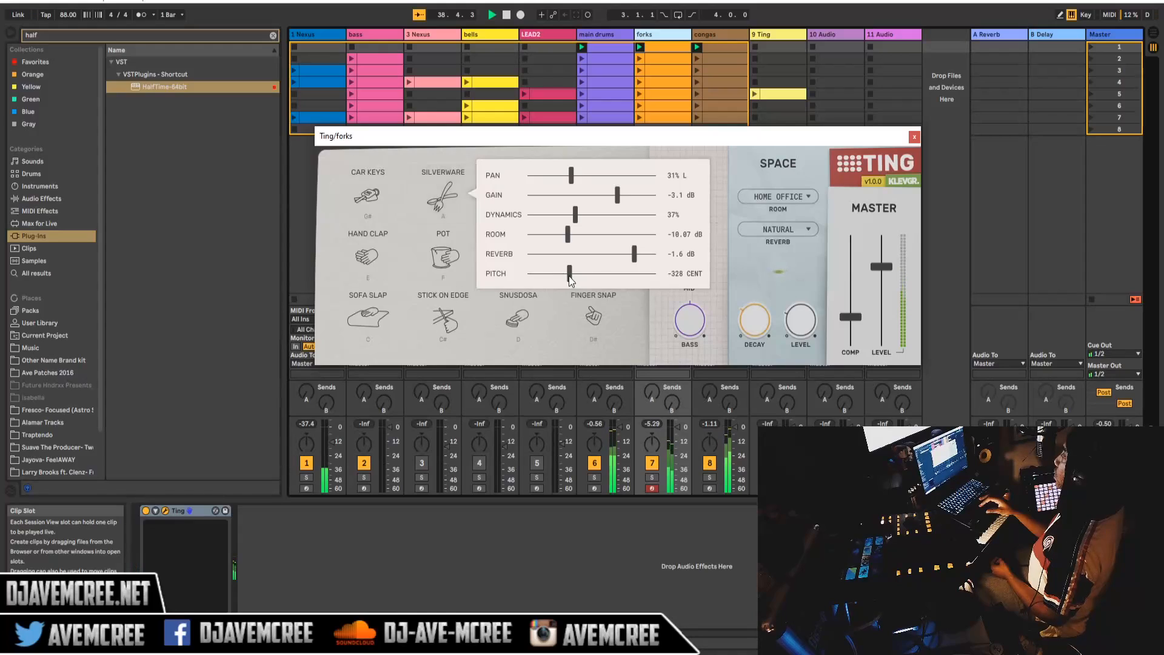
# Open Ting on the congas track and set the Toy Drum's pitch to -911 cents and its room to -9.0 dB.
pyautogui.click(716, 36)
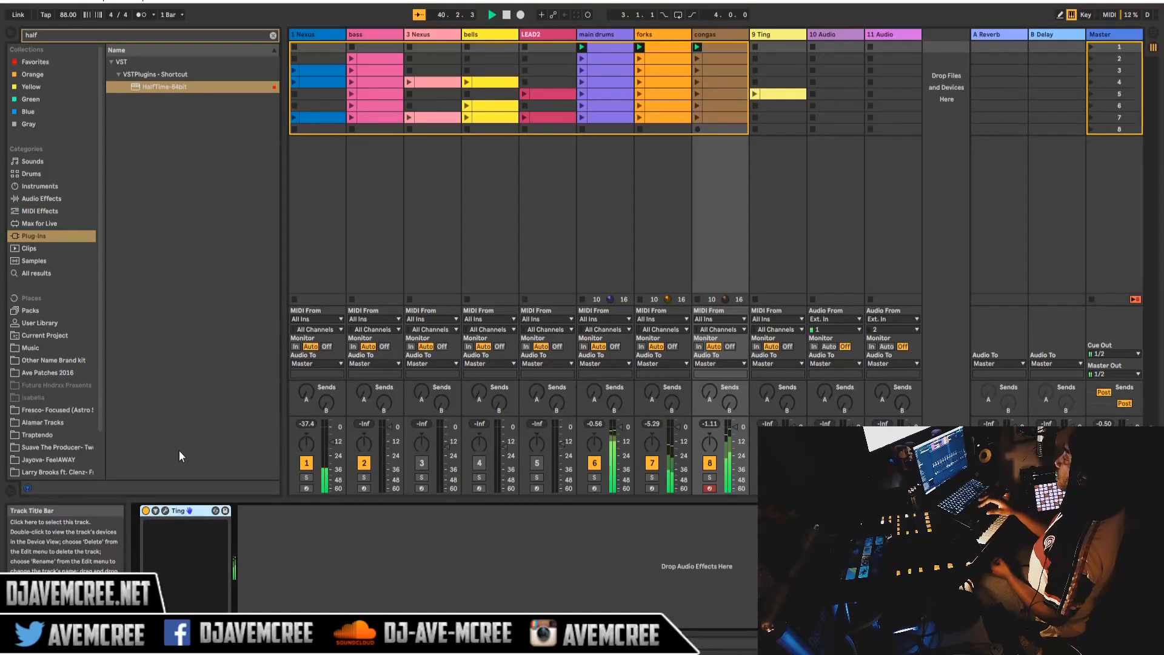
pyautogui.click(166, 512)
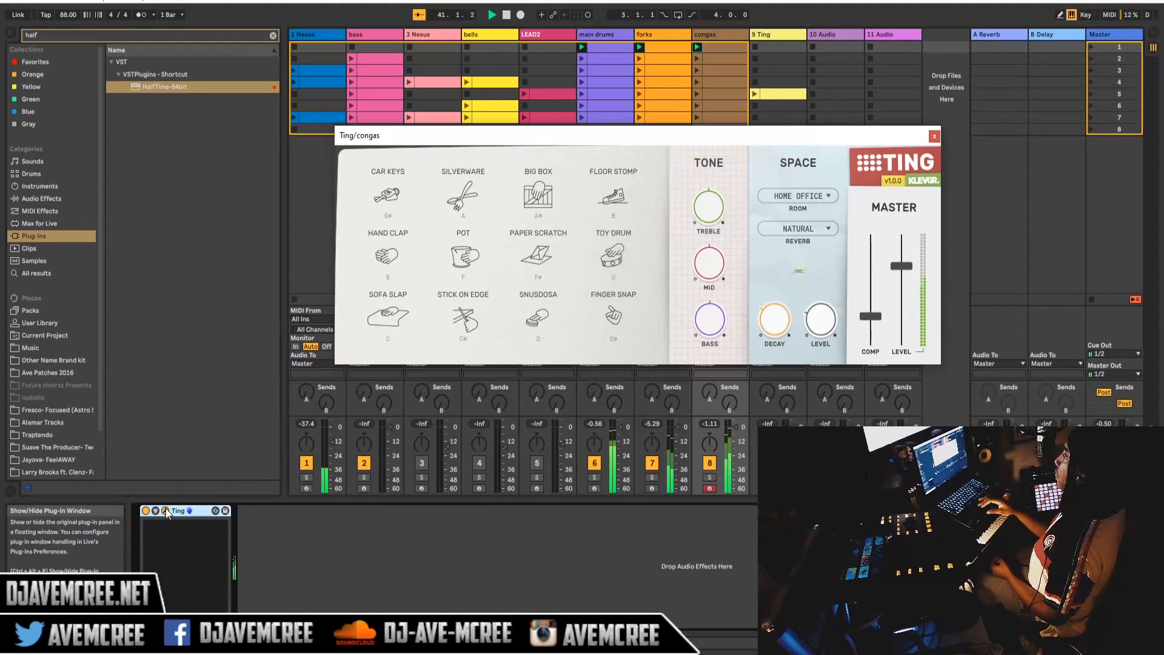
pyautogui.click(629, 263)
pyautogui.moveTo(446, 311); pyautogui.dragTo(447, 279)
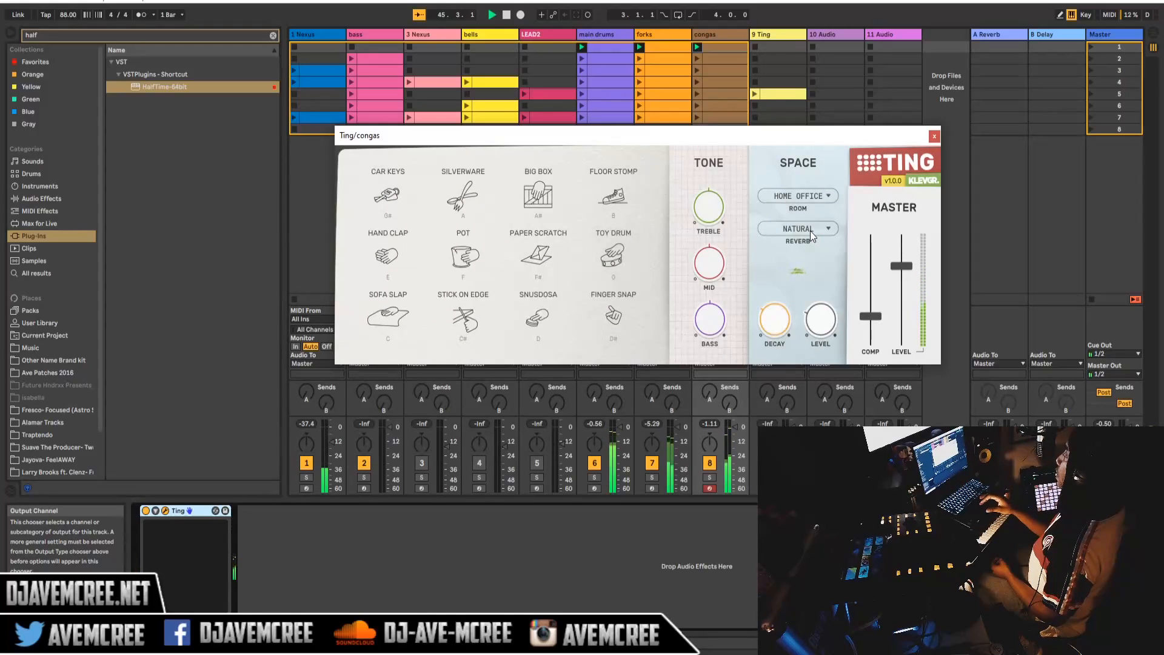
# Set the congas' reverb type to Glacier and the room to Living Room.
pyautogui.click(831, 230)
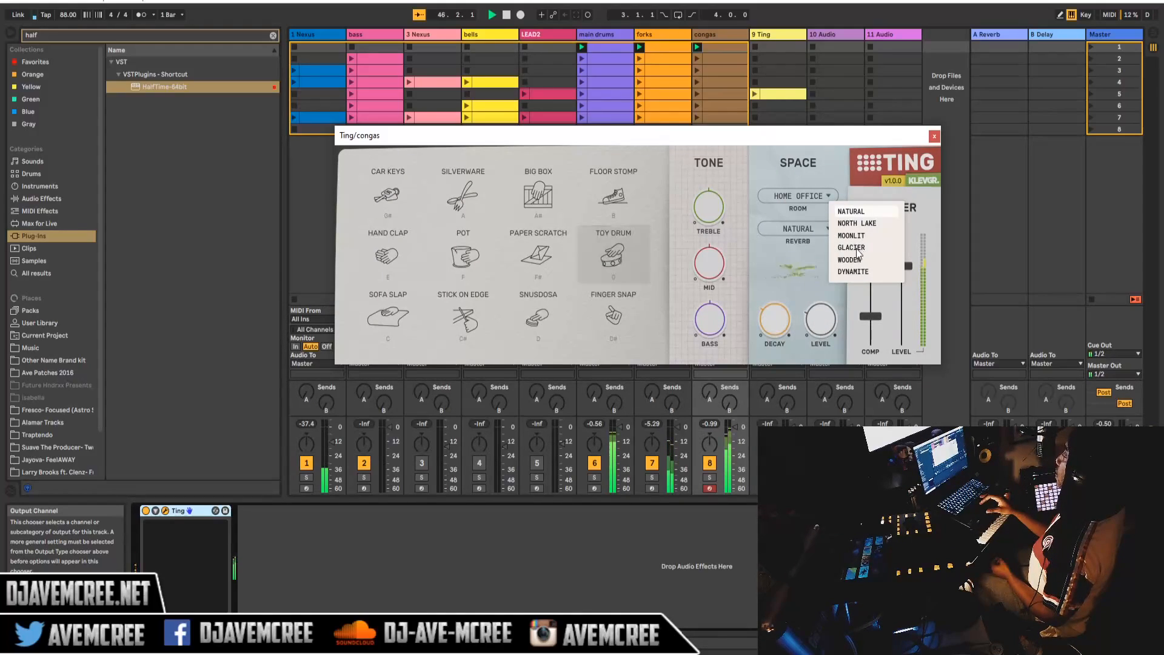
pyautogui.click(851, 248)
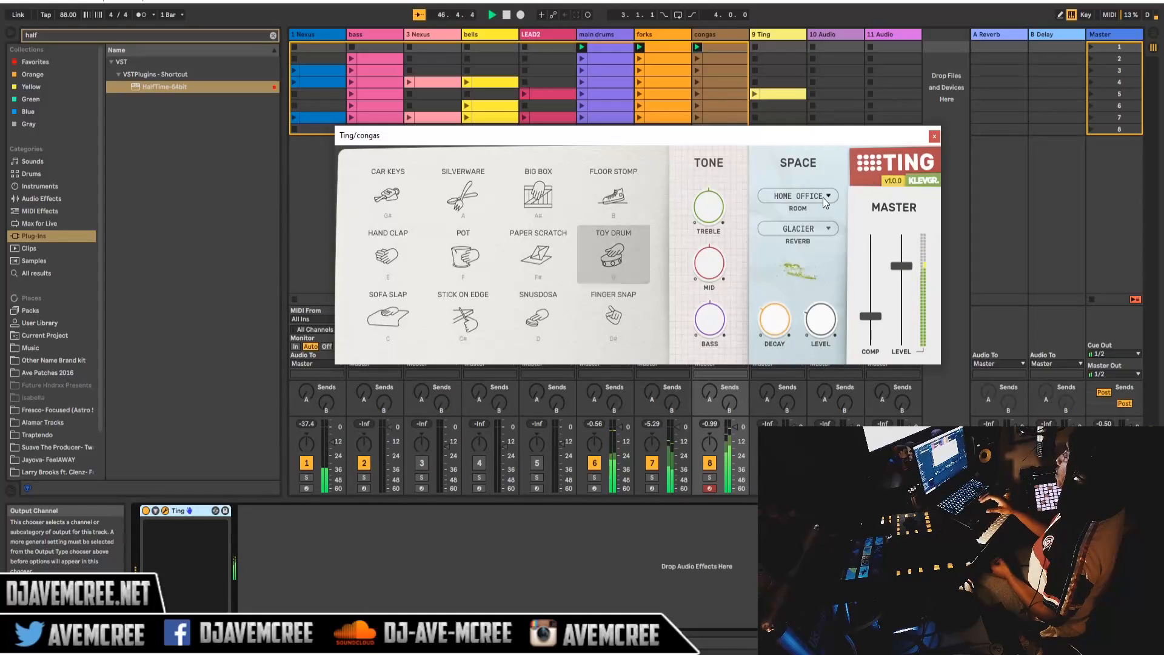
pyautogui.click(824, 197)
pyautogui.click(856, 216)
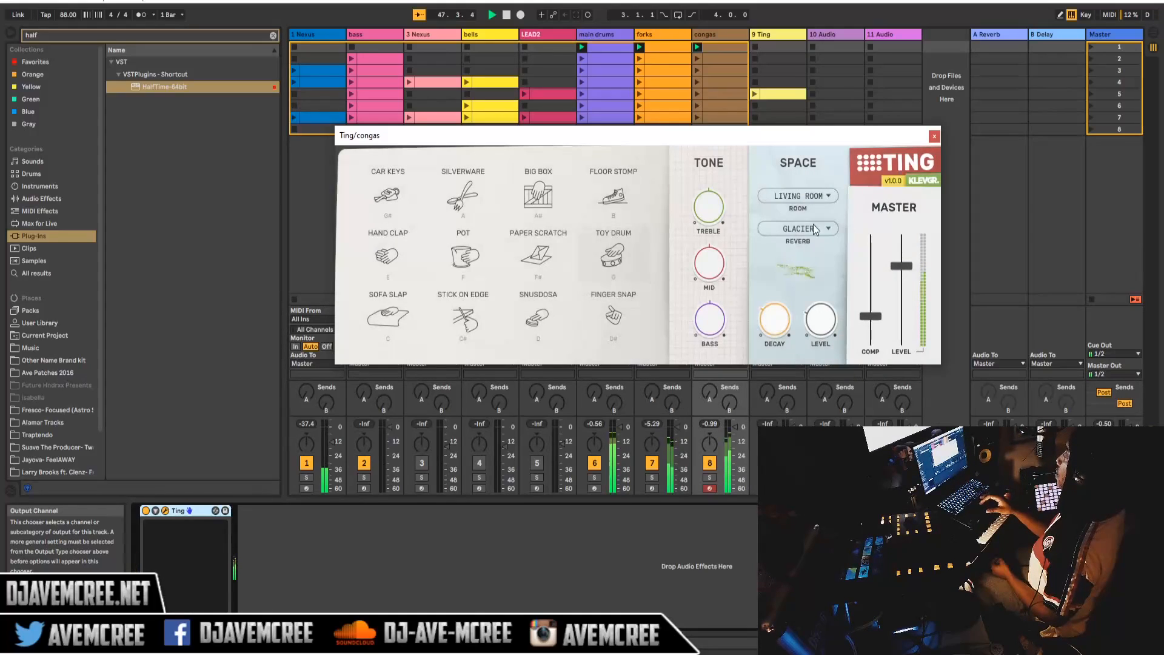
# Set the Toy Drum's reverb to -21.74 dB, room to -0.7 dB, dynamics to 34%, pan to 42% left and pitch to about 77 cents.
pyautogui.click(628, 261)
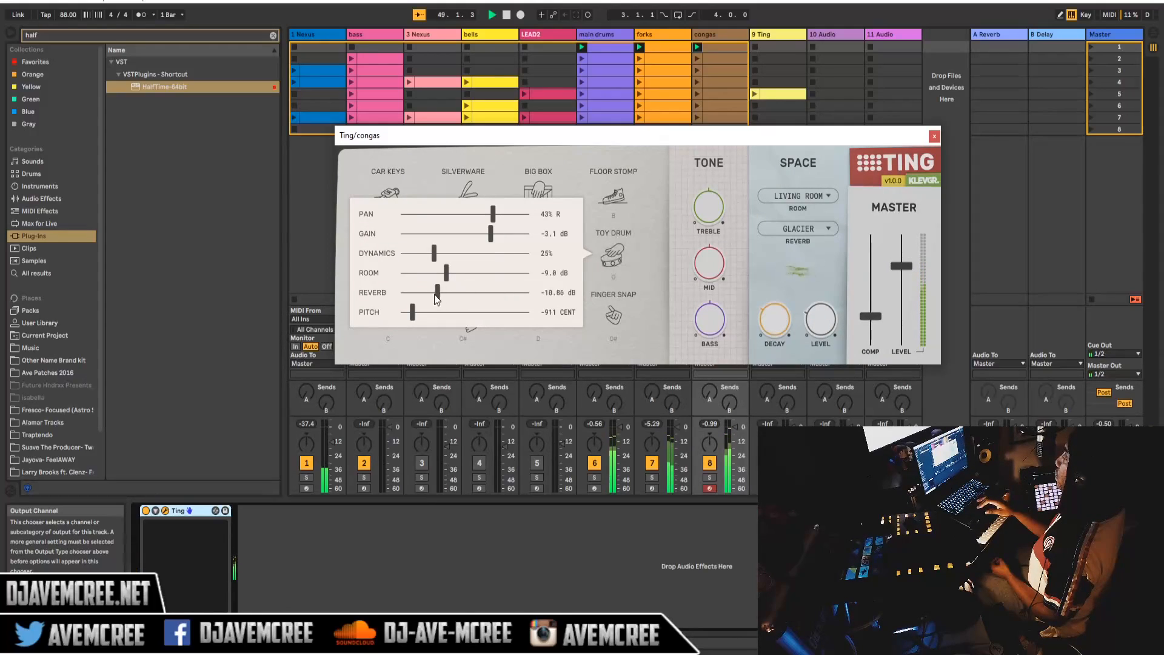
pyautogui.moveTo(437, 293); pyautogui.dragTo(524, 278)
pyautogui.moveTo(442, 254); pyautogui.dragTo(453, 260)
pyautogui.moveTo(491, 213); pyautogui.dragTo(433, 223)
pyautogui.moveTo(414, 311); pyautogui.dragTo(476, 319)
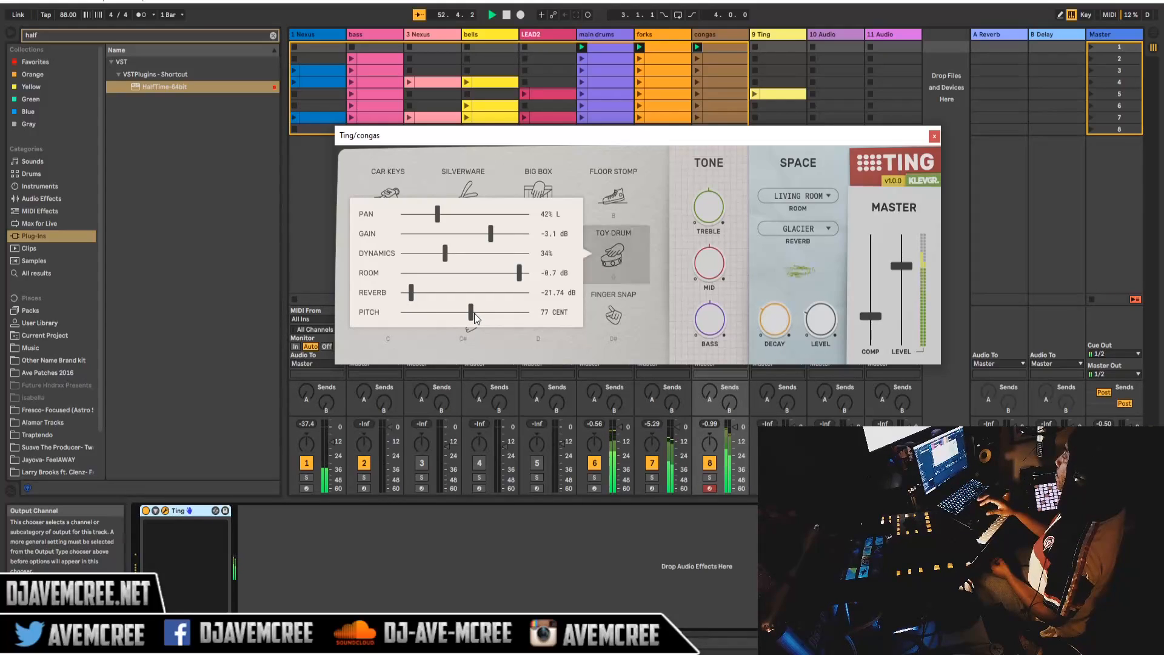
pyautogui.click(569, 154)
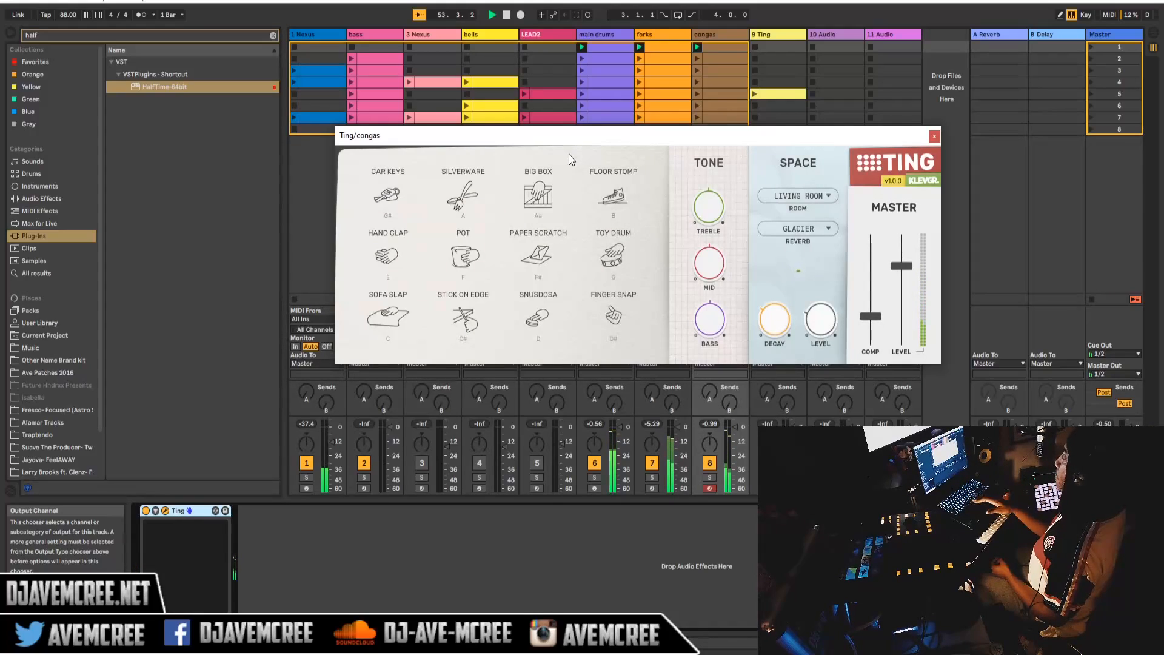